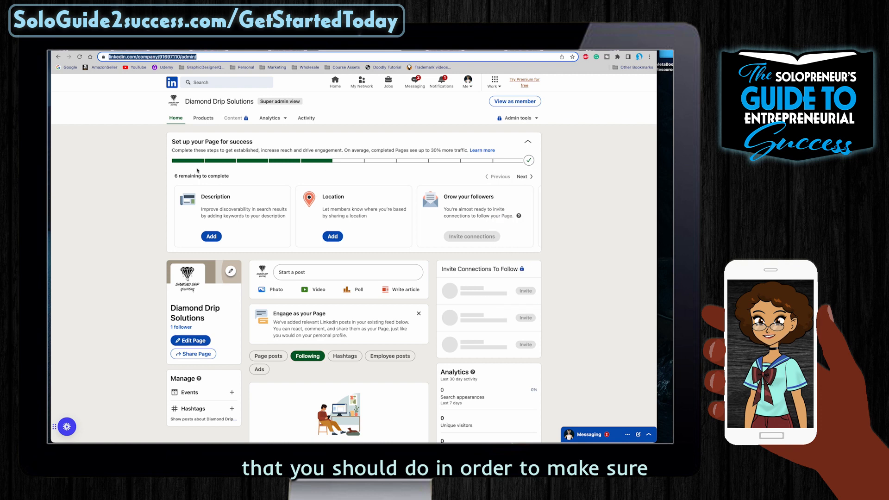
mouse_move(530, 163)
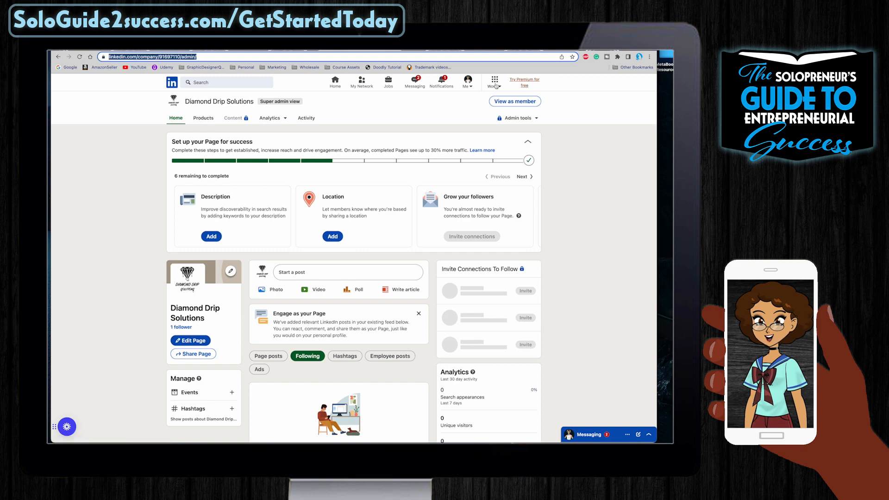
left_click(495, 83)
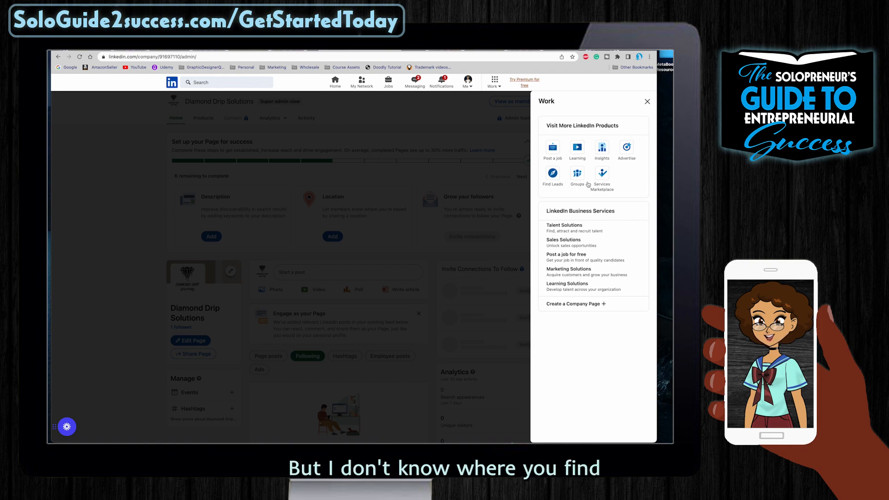
left_click(502, 184)
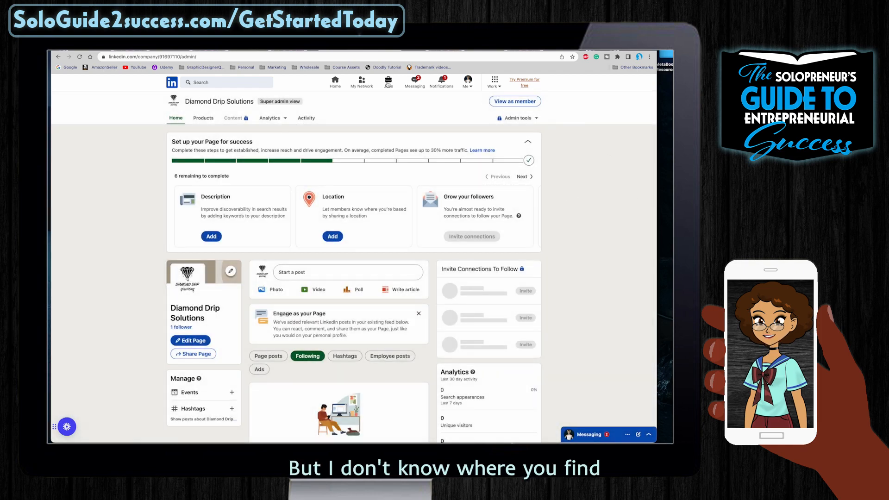
- Open the admin view of the Diamond Drip Consulting company page from the account's managed pages
left_click(473, 87)
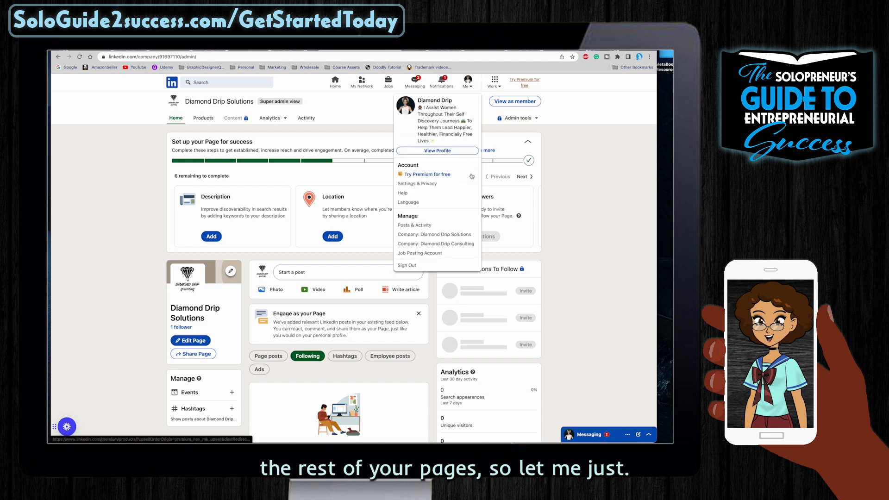
left_click(469, 87)
left_click(470, 88)
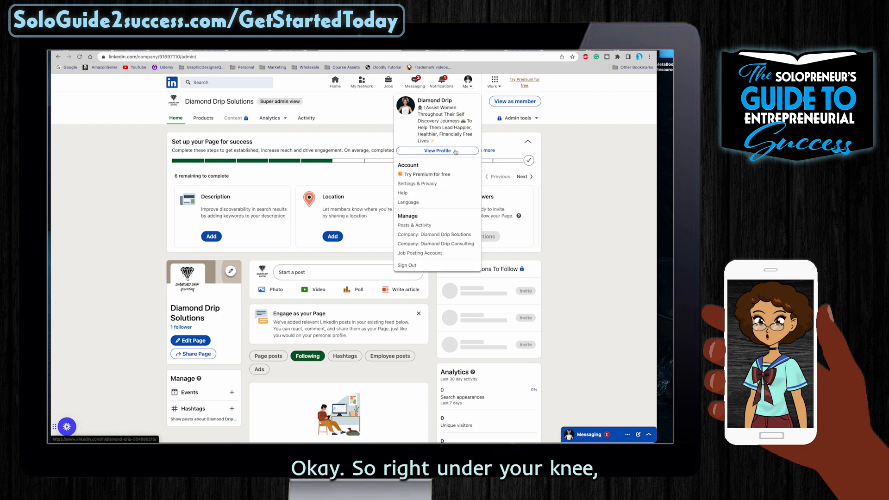
left_click(412, 249)
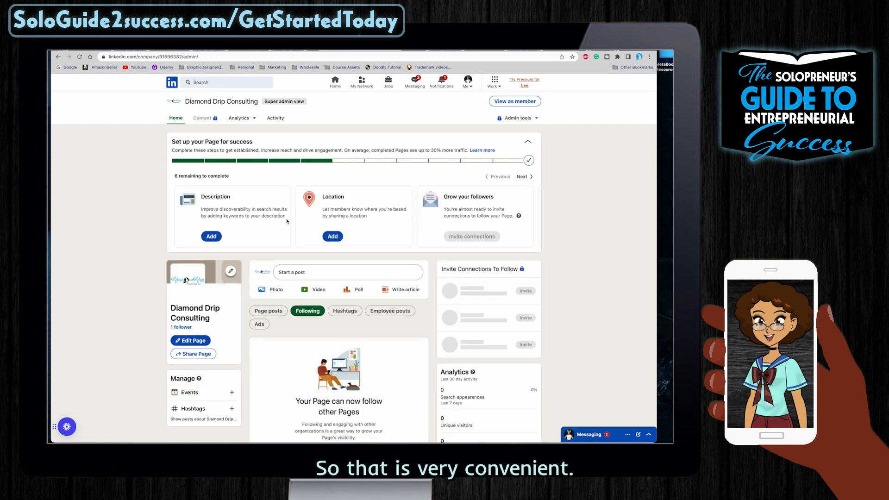
- Open diamonddripconsulting.com in a new browser tab beside the company page
right_click(374, 50)
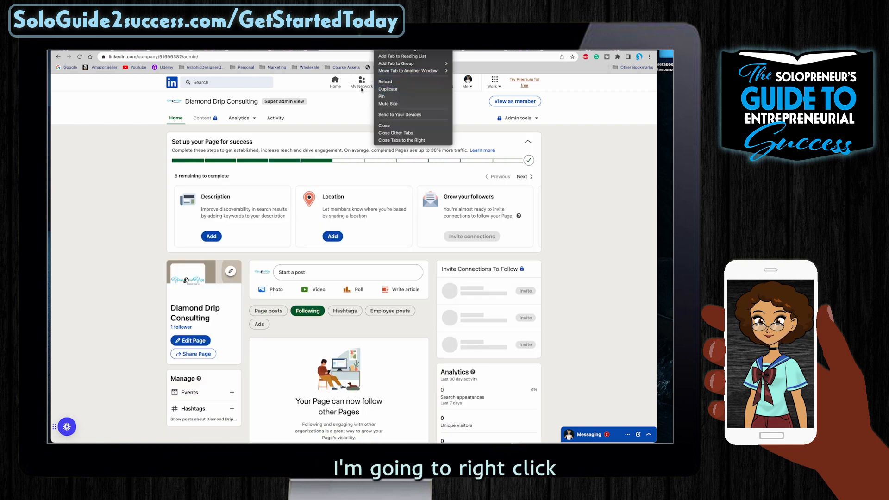
mouse_move(400, 68)
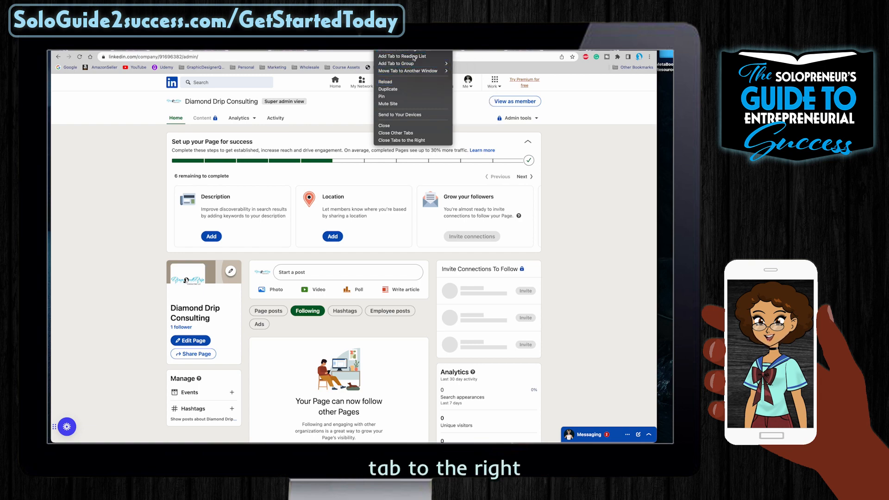
left_click(403, 51)
type("diamonddripconsulting.com")
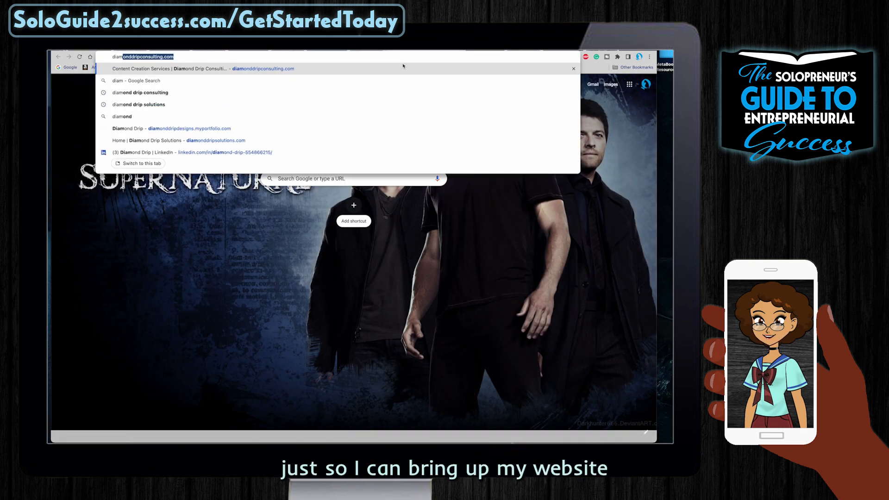
key("Return")
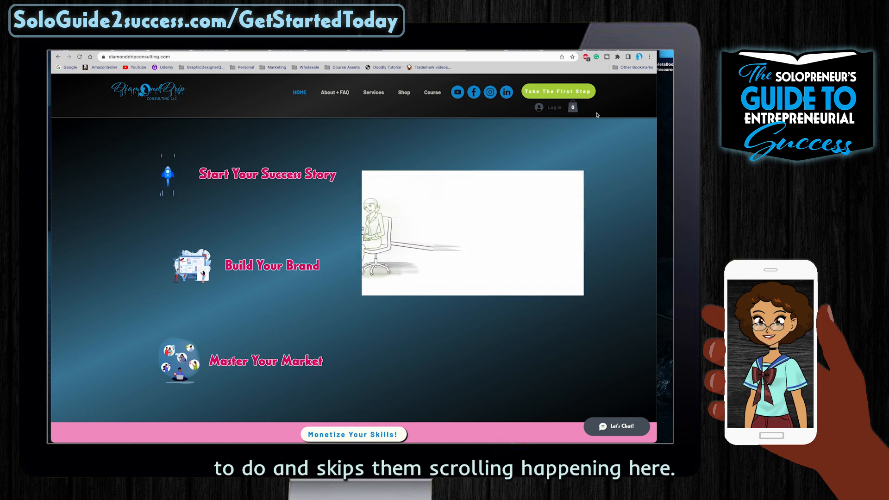
- Copy the body text under "Why Choose Diamond Drip?" on the website into the company page's Description
scroll(379, 212, "down", 10)
scroll(380, 211, "down", 5)
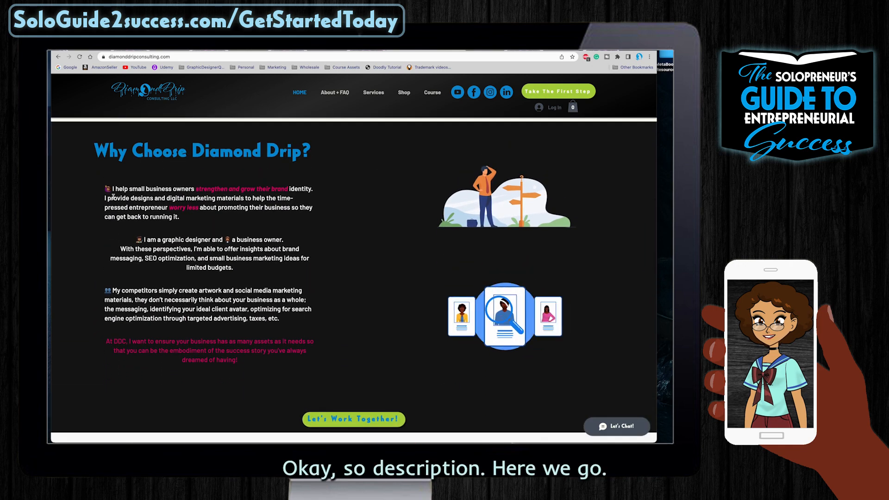
left_click_drag(112, 188, 293, 361)
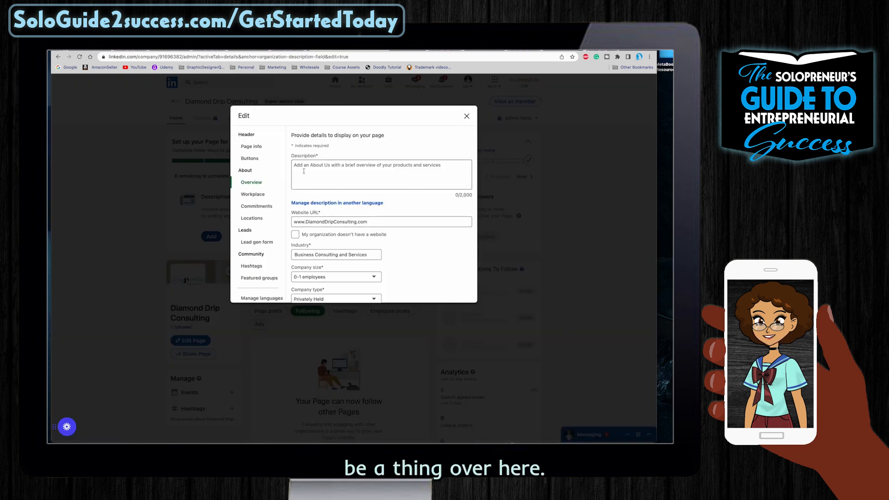
left_click(307, 169)
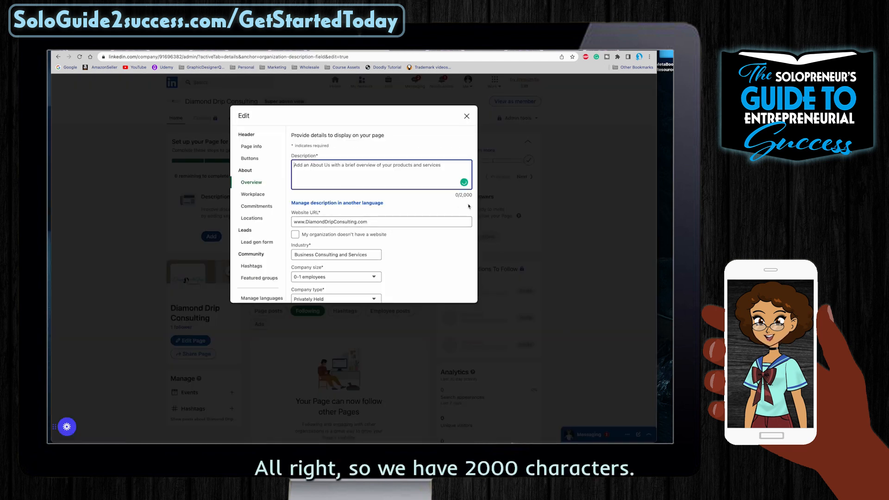
key("super+v")
scroll(364, 168, "up", 5)
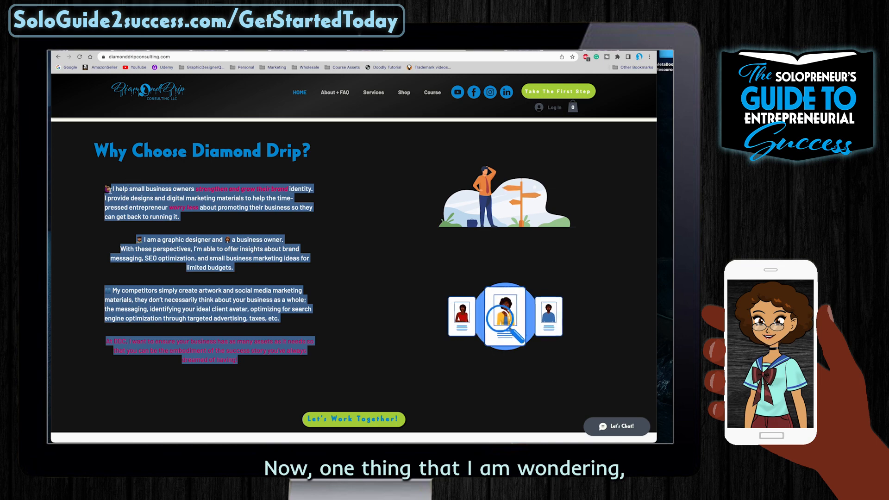
- Dismiss the website's sign-up popup and copy the "Why Choose Diamond Drip?" heading together with the emoji before the first paragraph
left_click(110, 190)
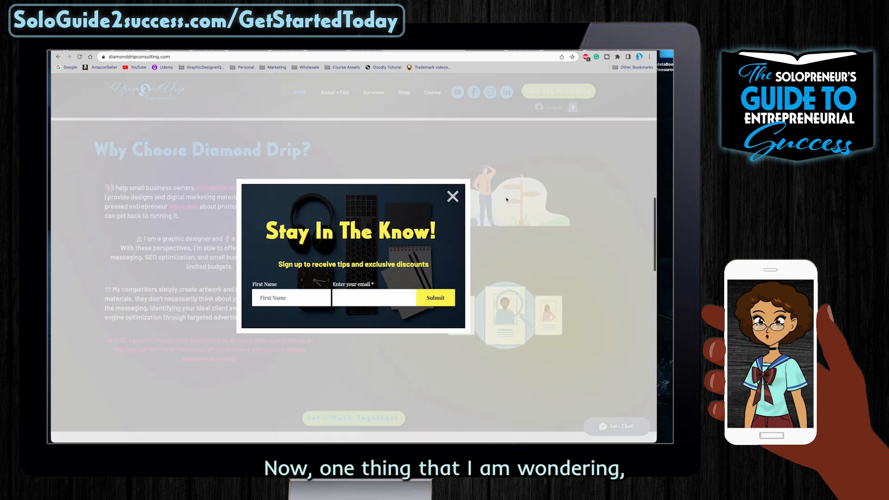
left_click(453, 196)
left_click_drag(112, 188, 98, 191)
scroll(98, 191, "up", 1)
left_click(104, 193)
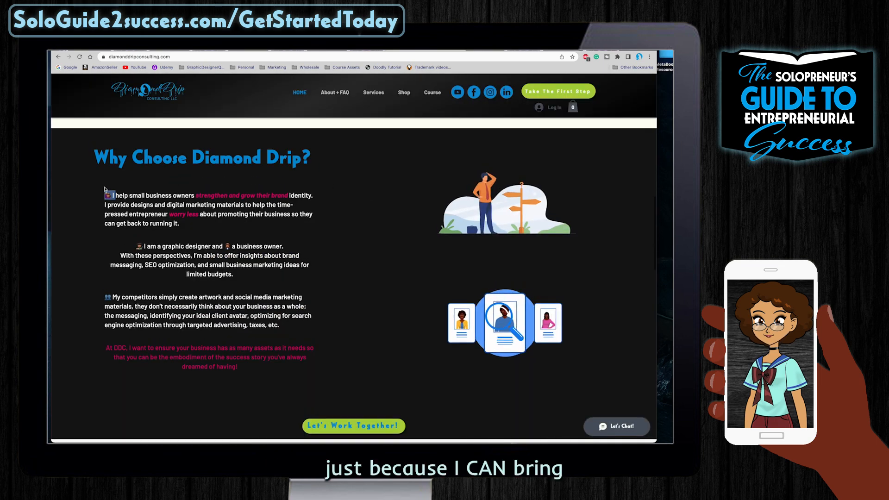
left_click_drag(107, 194, 105, 194)
scroll(104, 194, "up", 1)
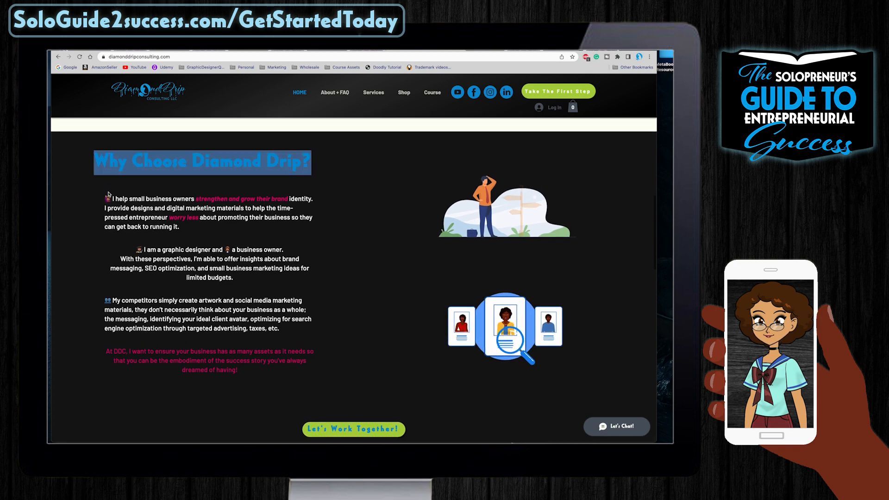
left_click(98, 159)
left_click_drag(98, 159, 111, 200)
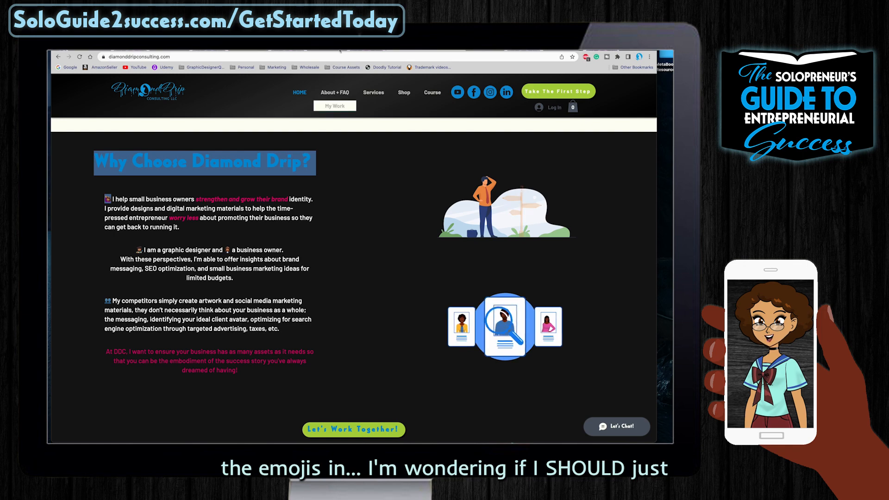
- Insert the copied heading and emoji at the start of the Description, separate them with a blank line, and save the page details
left_click(339, 52)
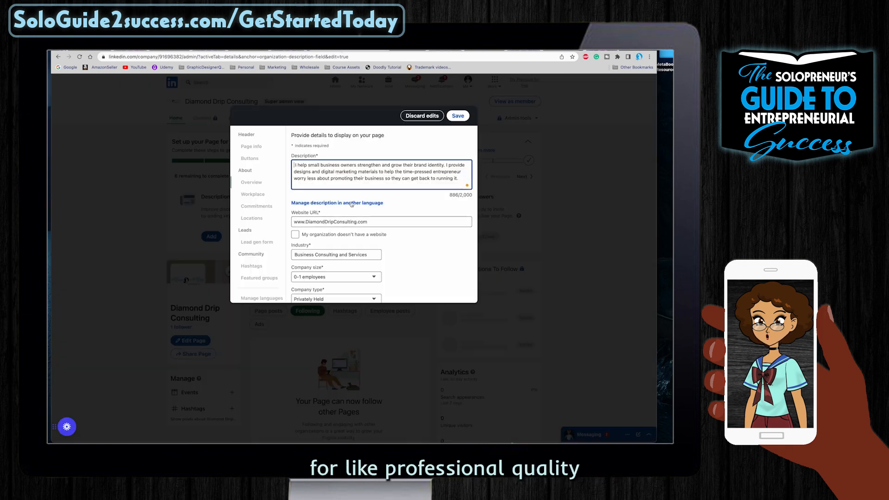
type("Why Choose Diamond Drip? 🎨")
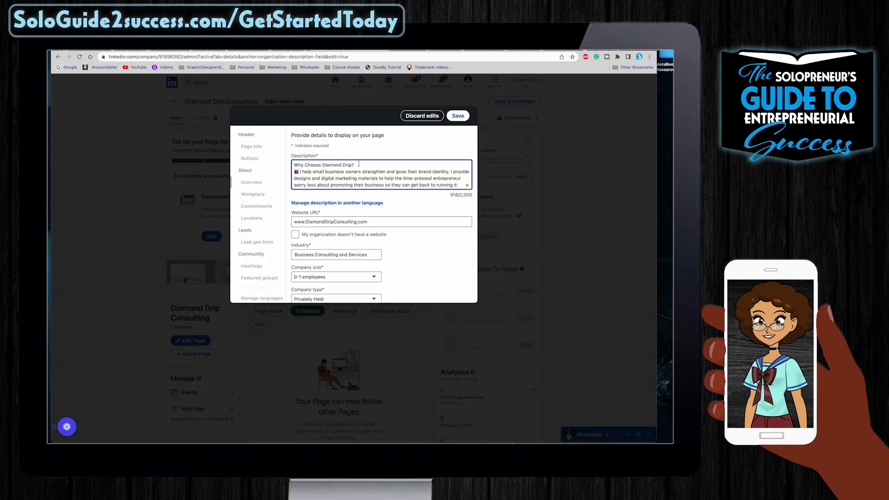
key("Return")
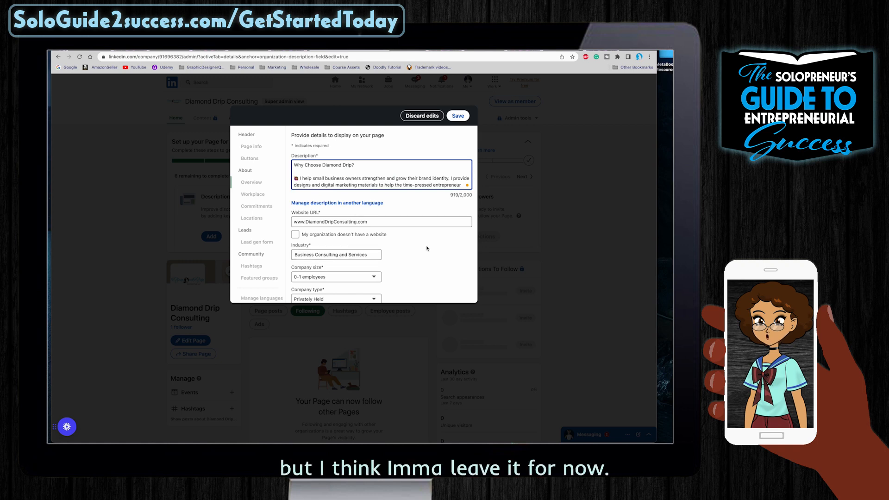
scroll(417, 247, "down", 2)
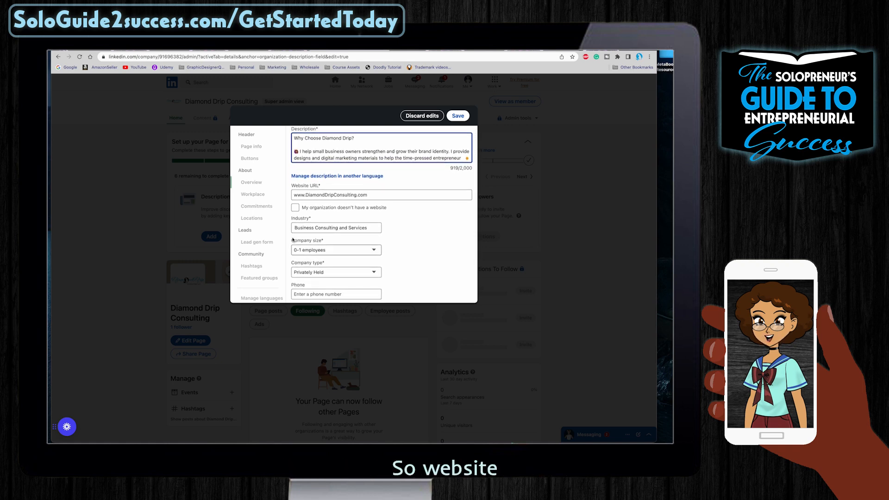
scroll(392, 275, "down", 4)
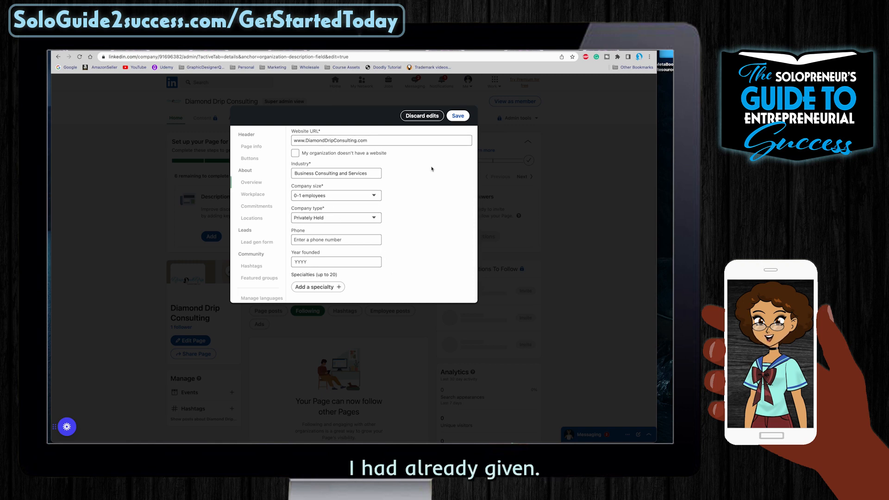
left_click(460, 117)
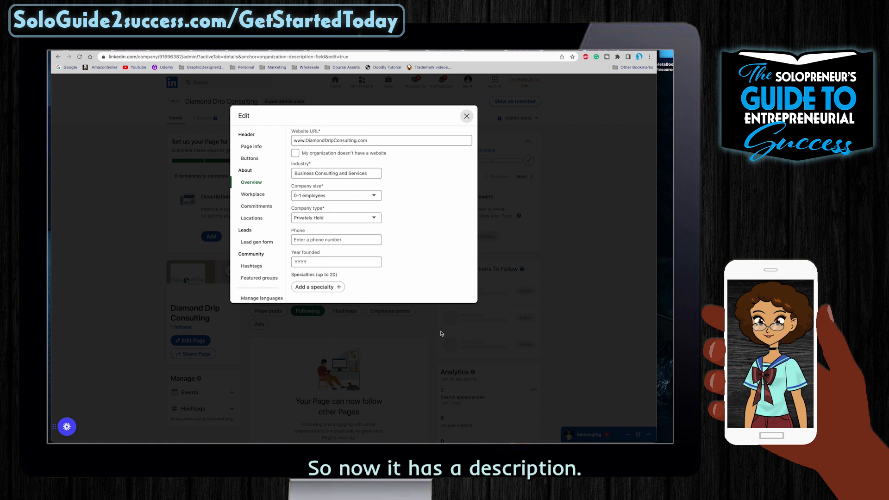
- Publish the suggested page-update post to Anyone and decline sharing it on the personal profile
left_click(440, 216)
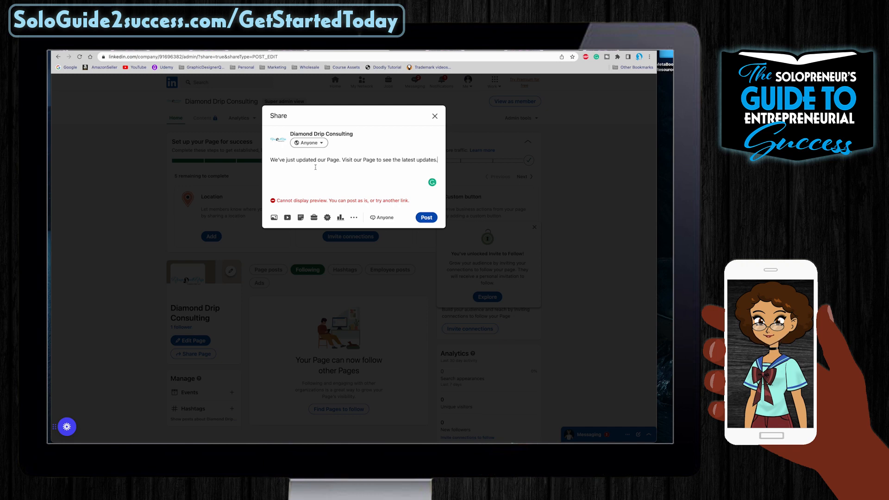
left_click_drag(342, 159, 452, 171)
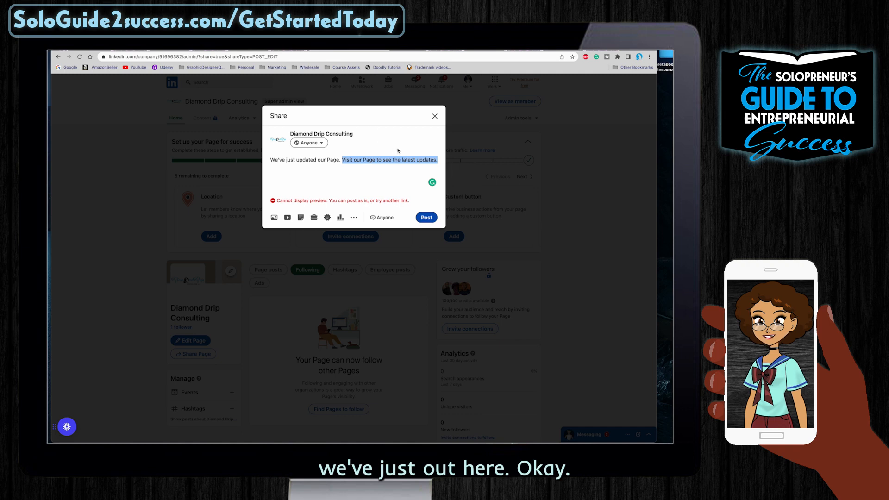
left_click(426, 218)
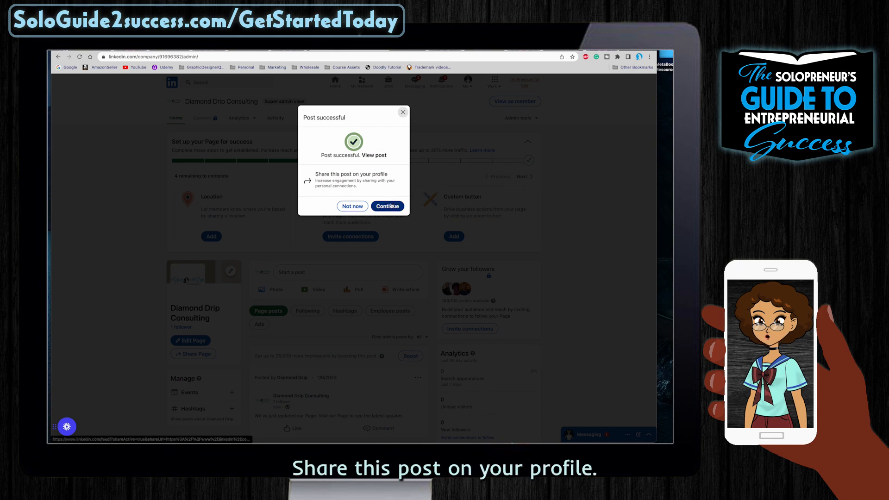
left_click(359, 206)
- Start a new page post with the text "Diamond Drip Consulting is excited to launch"
scroll(438, 193, "down", 2)
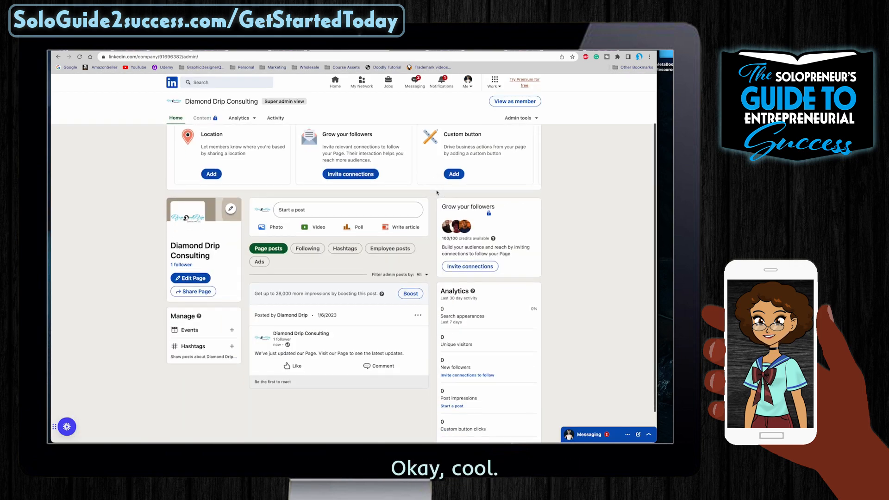
scroll(438, 193, "up", 3)
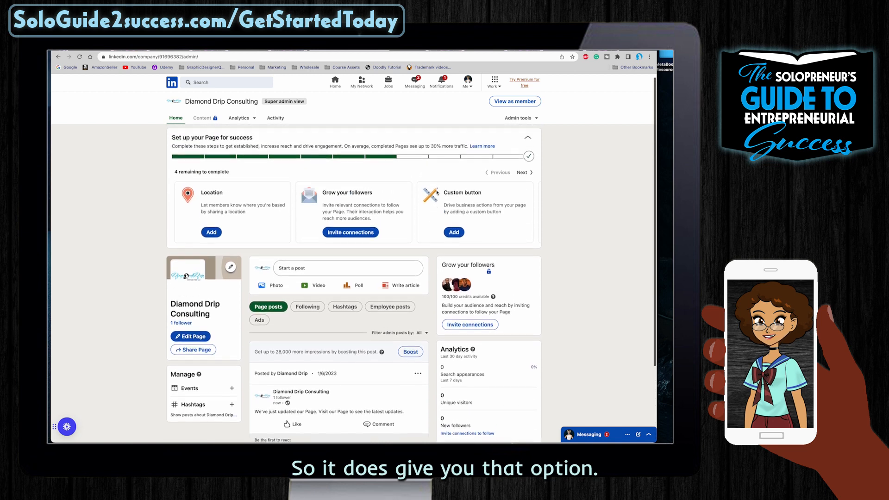
scroll(437, 193, "down", 3)
scroll(437, 193, "up", 1)
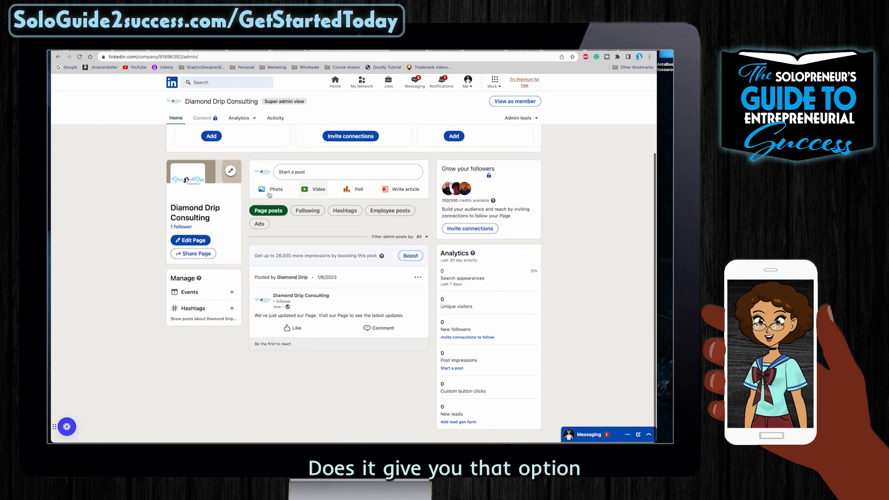
left_click(294, 172)
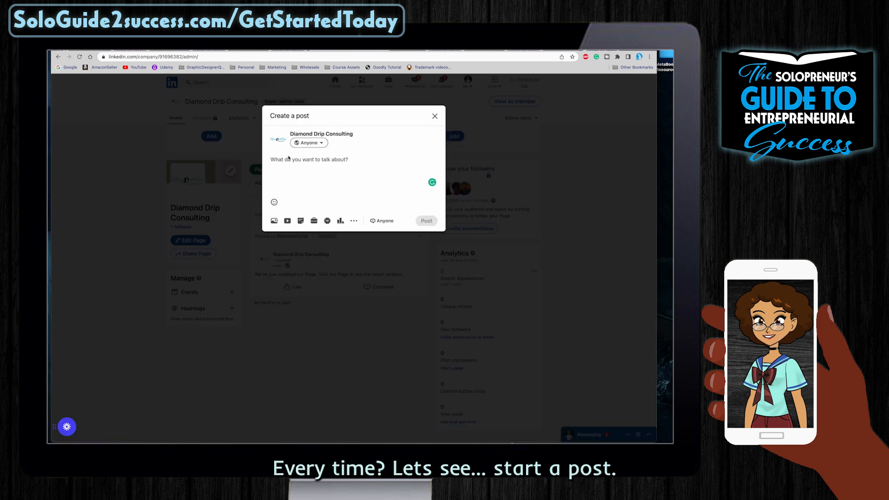
type("Diamond Drip Consulting is excited to launch")
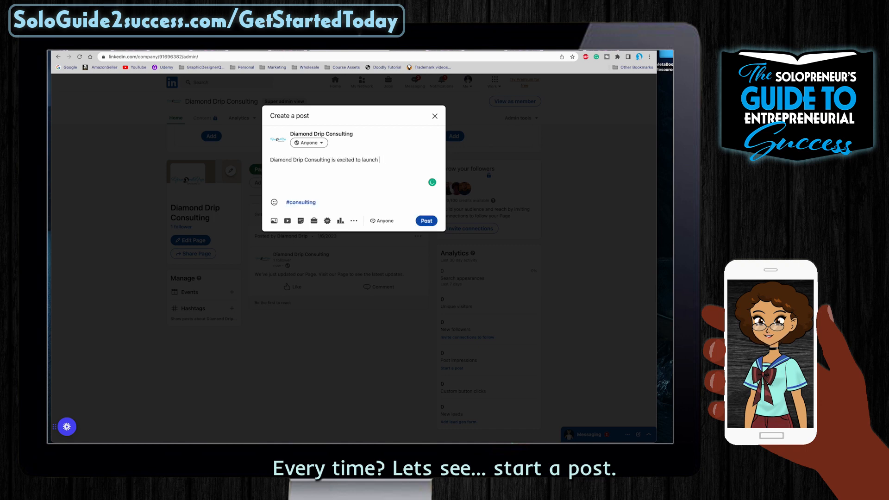
- Copy the title "The Solopreneur's Guide to Entrepreneurial Success" from the notes window and append it to the post text
left_click(336, 436)
left_click(520, 122)
left_click_drag(585, 103, 588, 110)
key("super+c")
left_click(386, 168)
key("super+v")
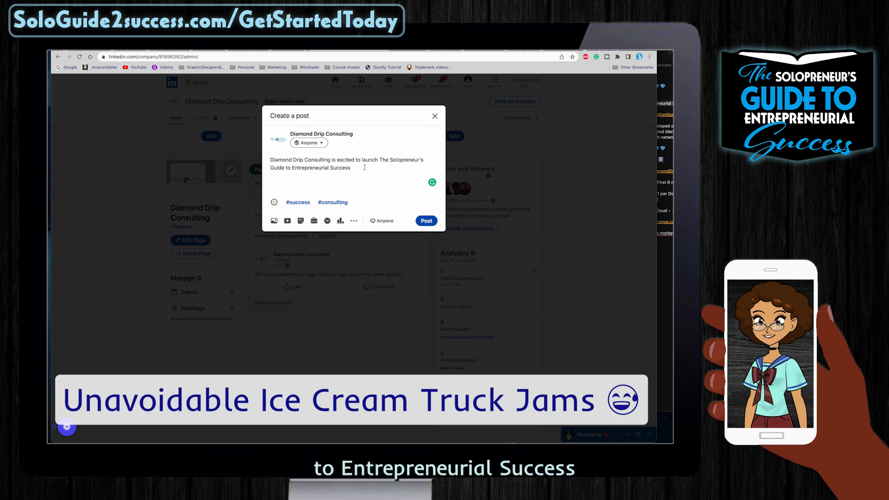
type("!")
key("Return")
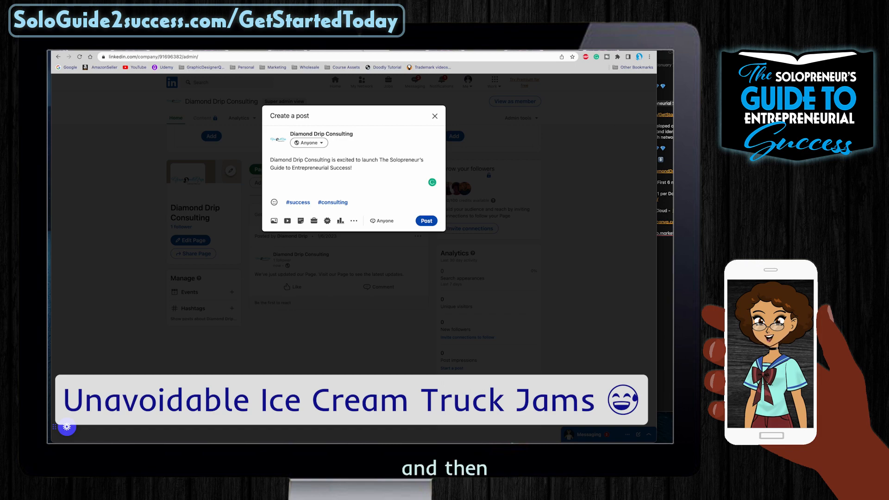
key("ctrl+v")
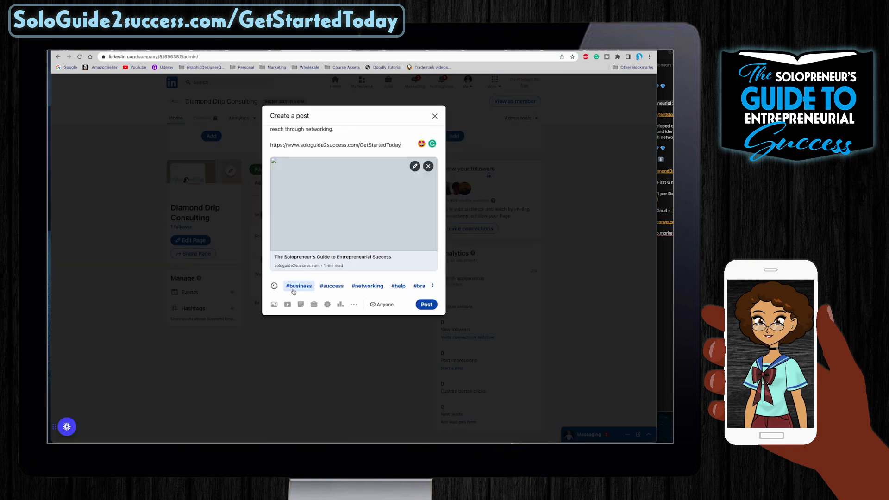
- Append #business #success #onlinecourse #guidetosuccess #DIYentrepreneurship to the launch post, publish it, and choose to share it on the personal profile
type("#business #success #onlinecourse #guidetosuccess #DIYentrepreneurship")
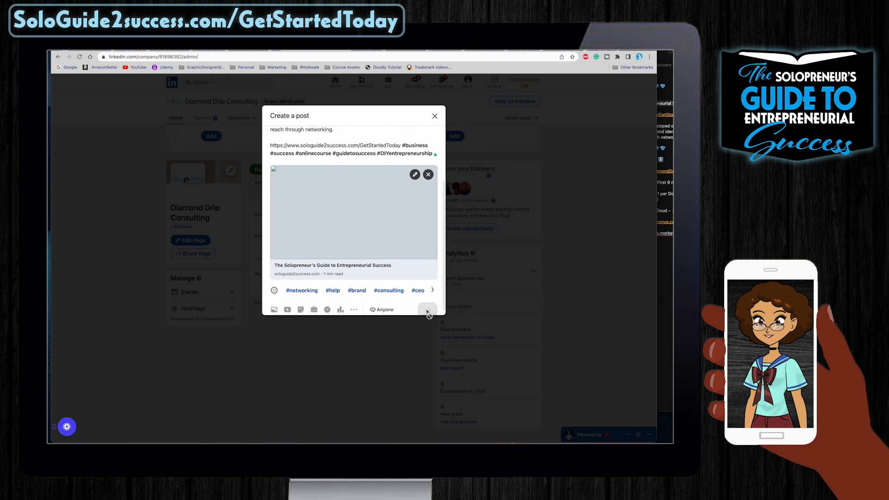
left_click(427, 310)
left_click(388, 204)
- Write the text "I cant believe it's taken me this long to create a company page for DDC" above the shared post, correcting its typos
type("I cant believe it's taken me thos lont to create a company page for")
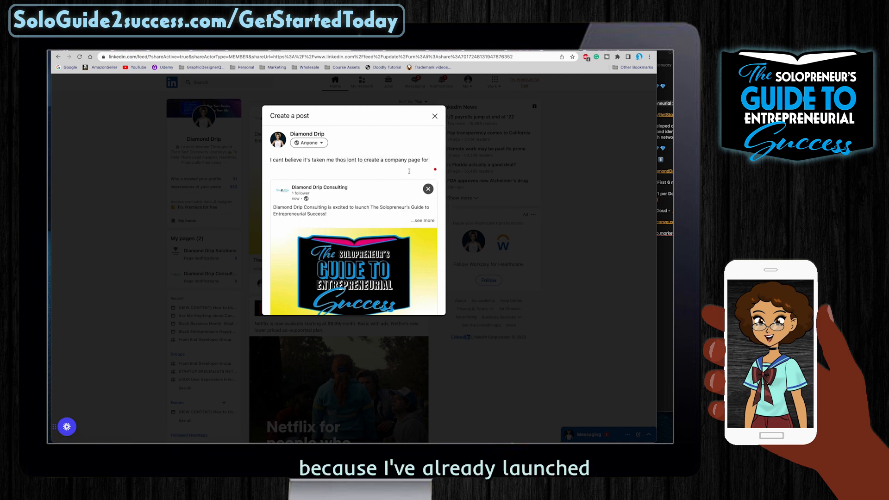
mouse_move(344, 161)
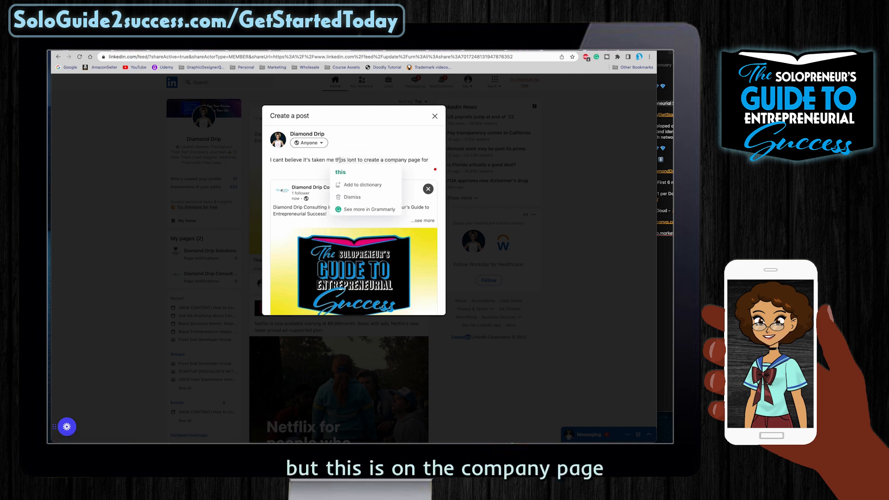
left_click_drag(339, 160, 346, 160)
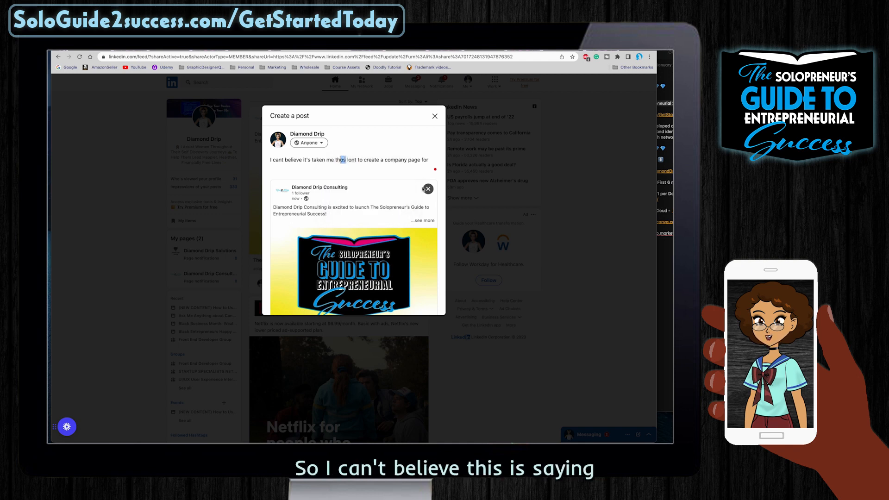
type("is")
left_click(350, 160)
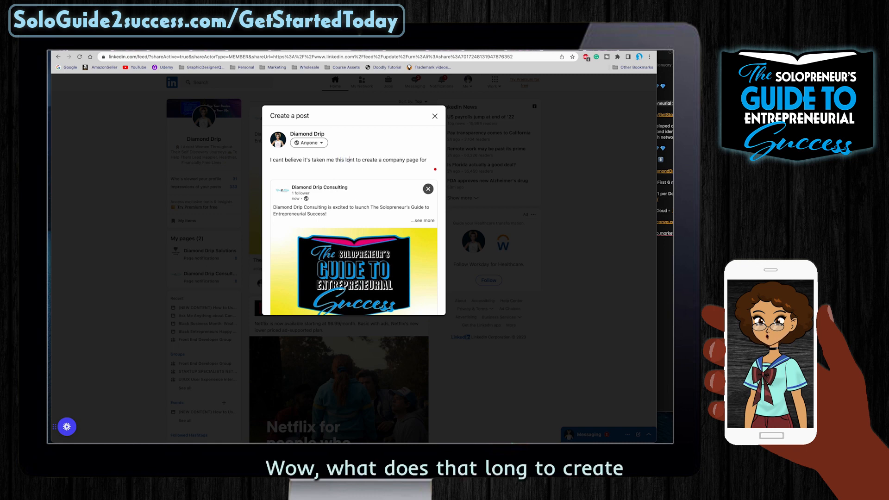
key("BackSpace")
type("g")
left_click(430, 179)
type("DDC")
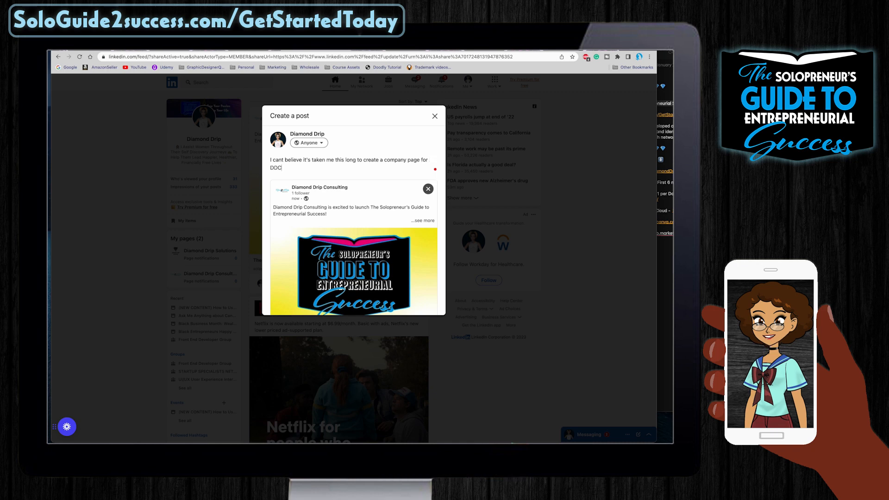
- Finish the text with "! But better late than never!" and two emojis, and publish the share to Anyone
type("! But better late than never!")
key("ctrl+super+space")
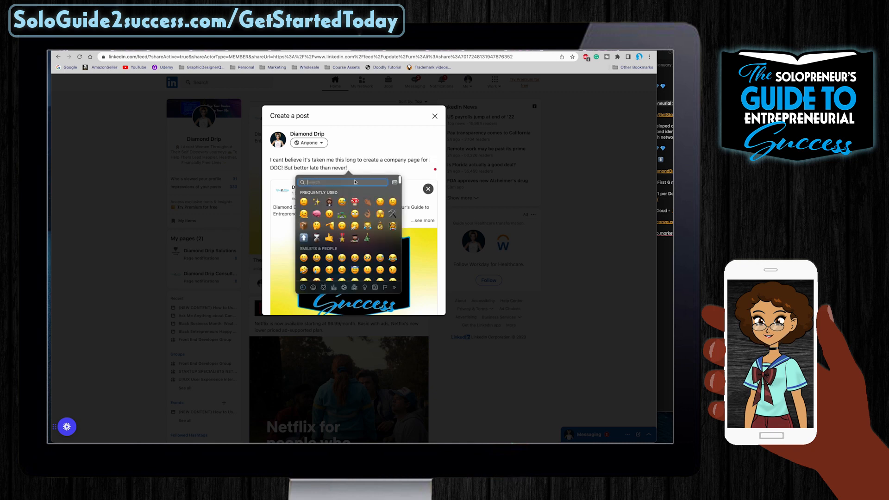
left_click(330, 226)
key("ctrl+super+space")
left_click(348, 226)
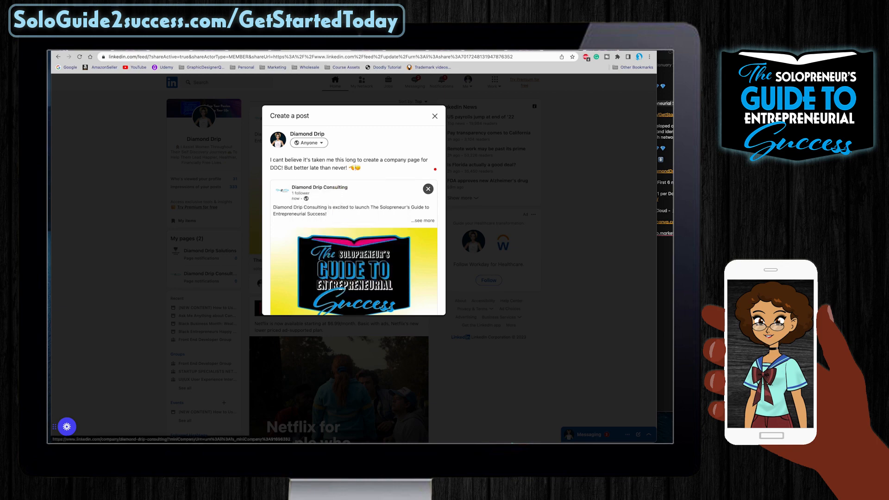
scroll(371, 181, "down", 3)
left_click(427, 305)
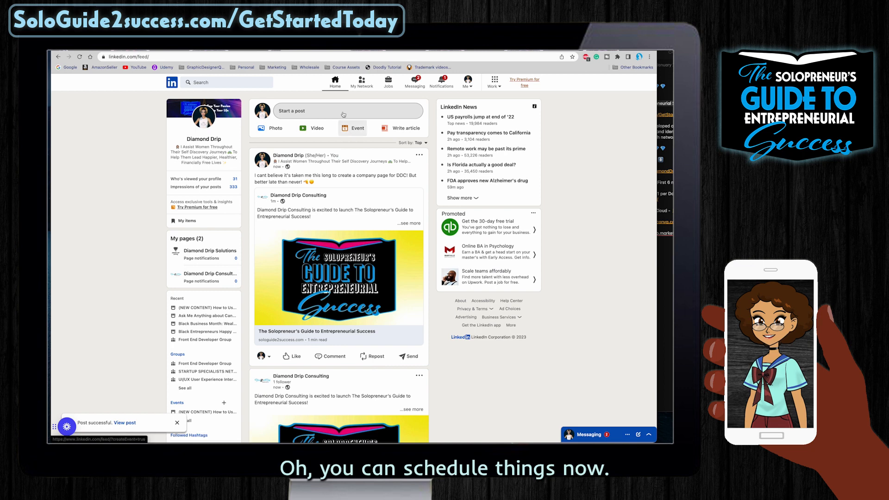
- Examine the scheduling options for a new post and close the composer without writing anything
left_click(343, 111)
left_click(401, 221)
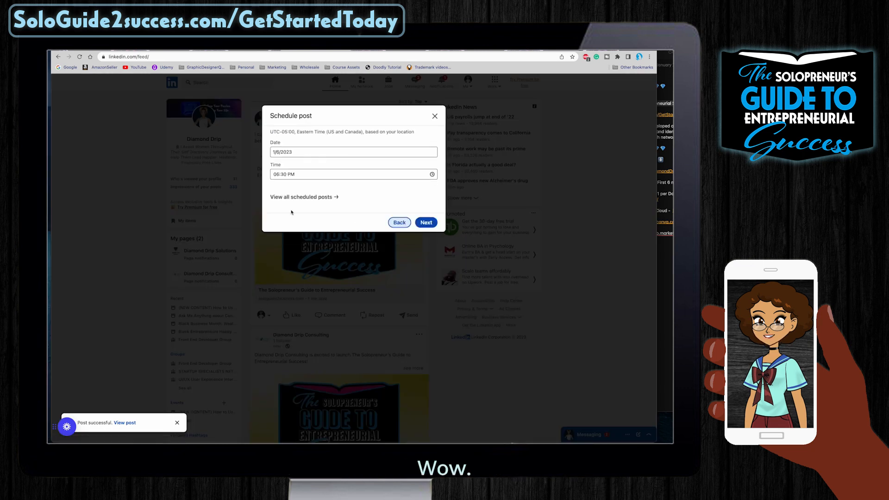
left_click(399, 222)
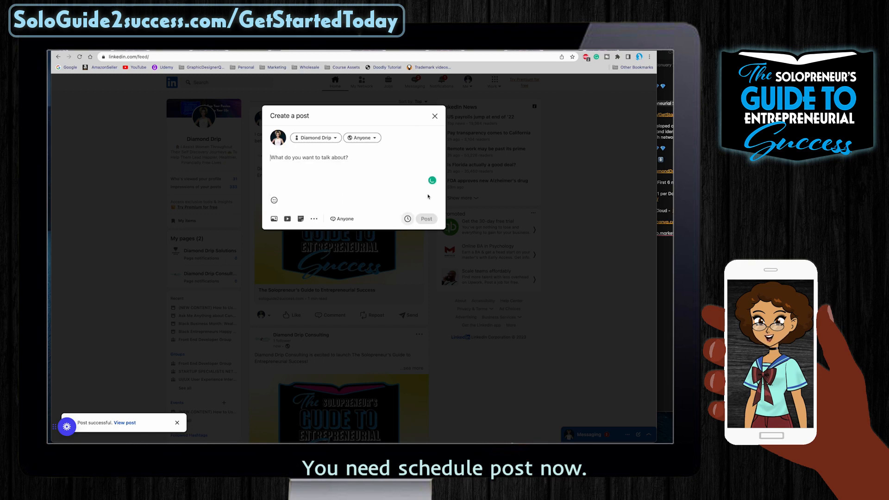
left_click(434, 114)
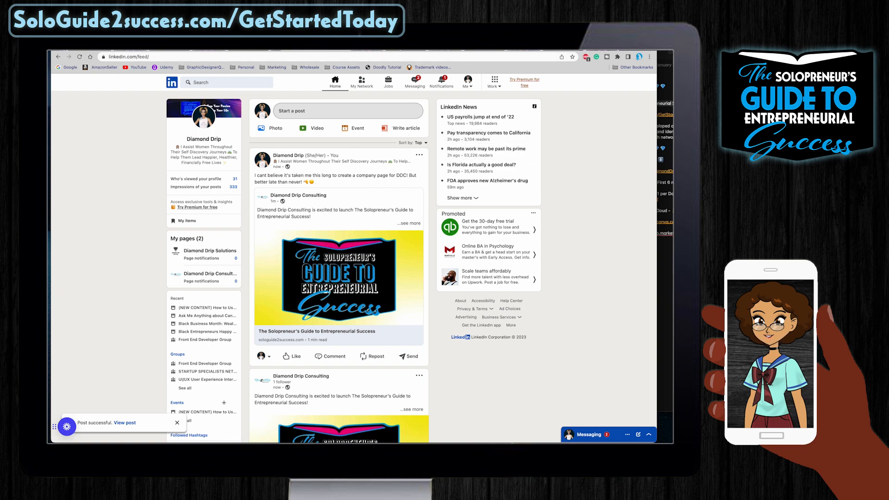
- Close the LinkedIn Pages marketing page and open the Diamond Drip Consulting company admin page
left_click(318, 50)
left_click(318, 51)
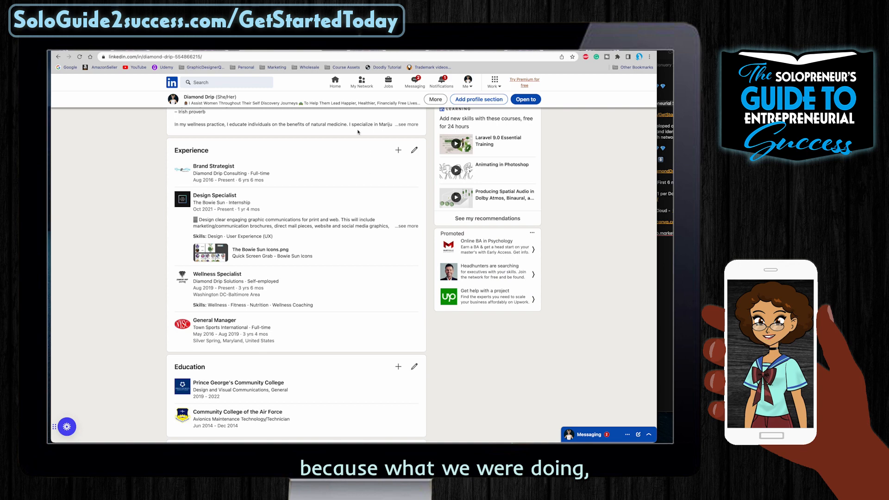
left_click(187, 52)
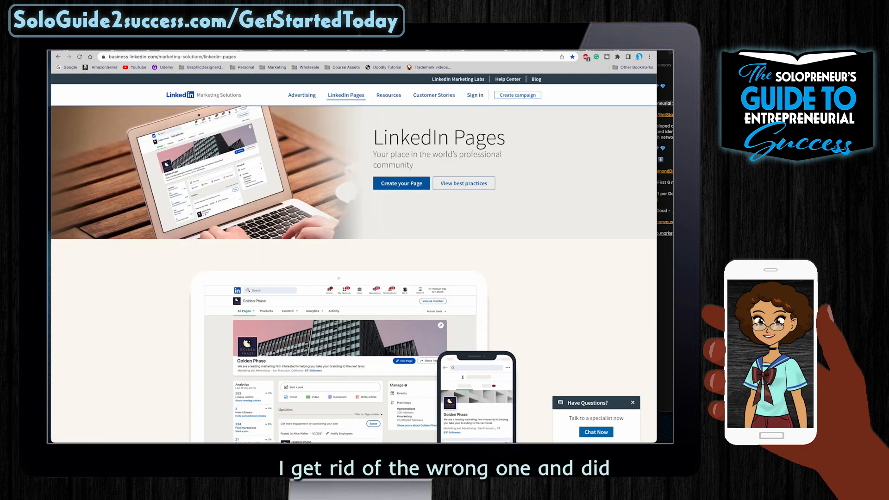
key("ctrl+w")
left_click(467, 82)
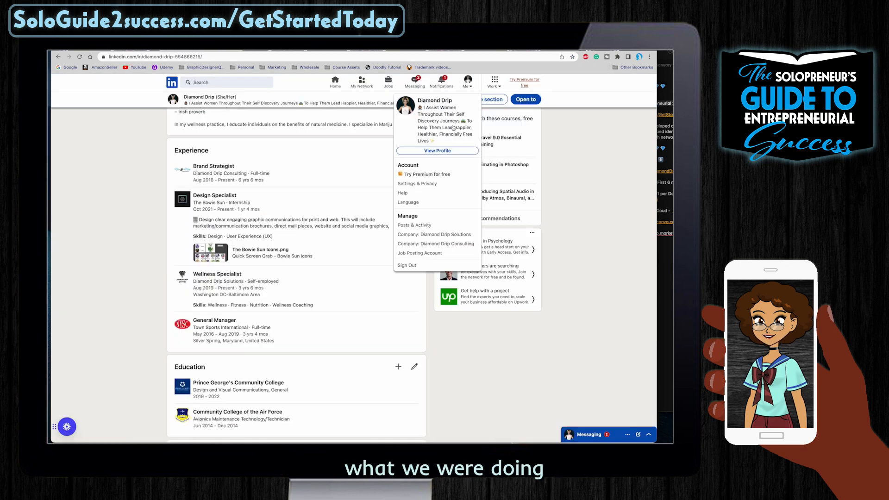
left_click(442, 244)
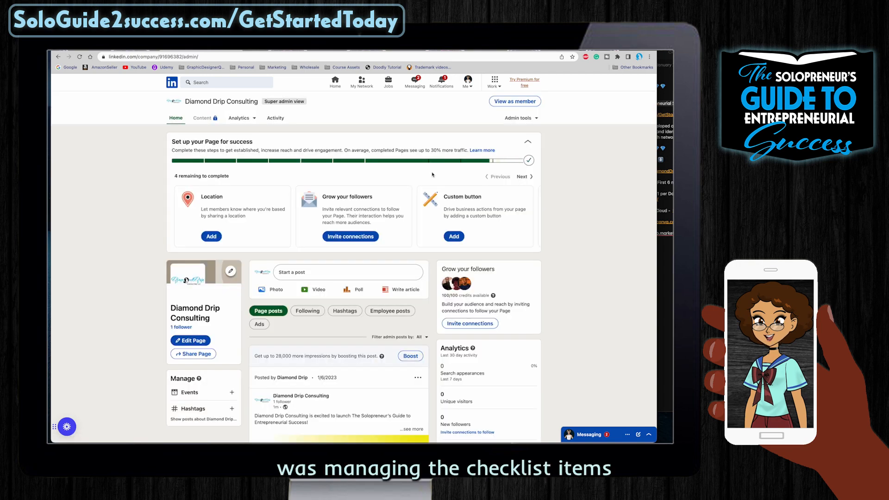
- Add and save a primary location named HQ in the United States without a street address, filling in the company's city, state and ZIP code
mouse_move(528, 162)
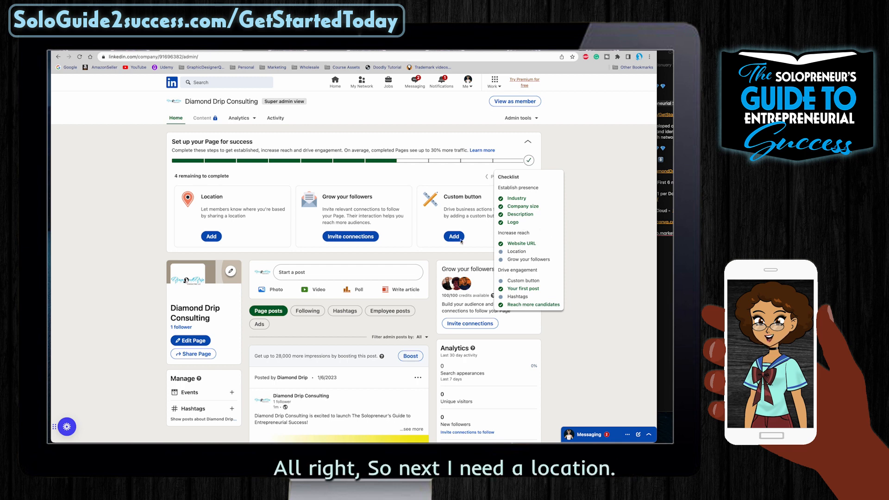
left_click(210, 239)
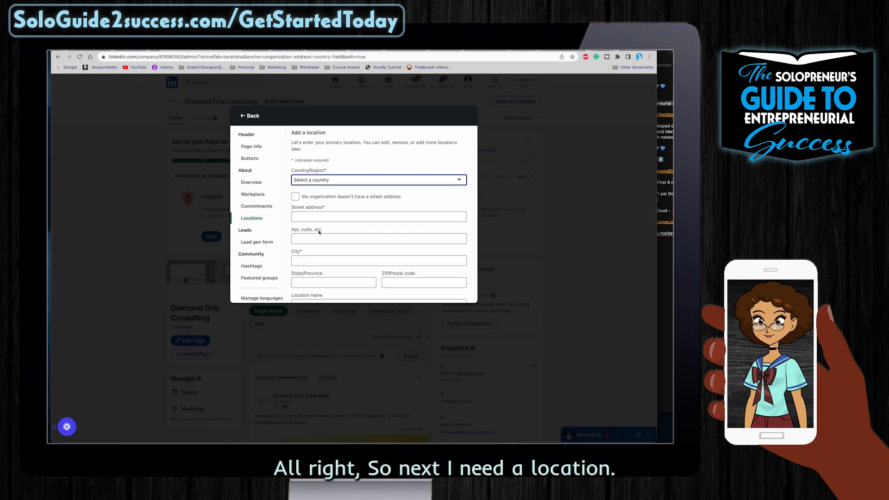
left_click(315, 181)
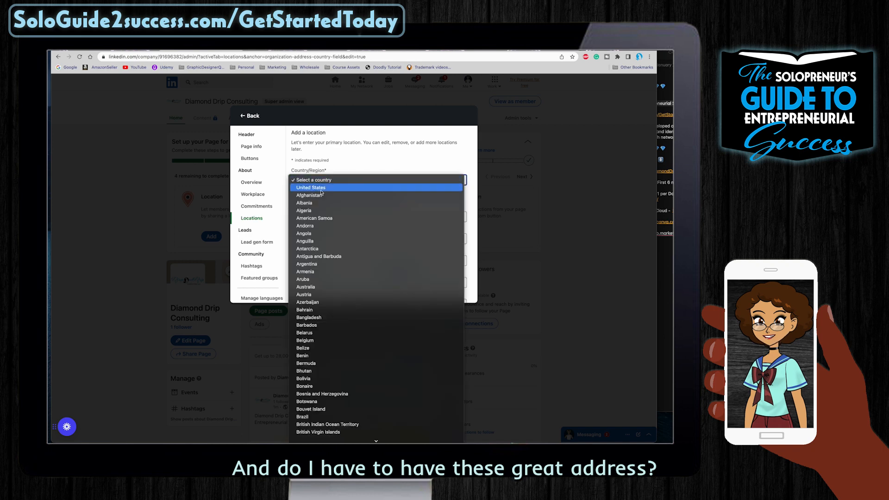
left_click(315, 189)
left_click(295, 196)
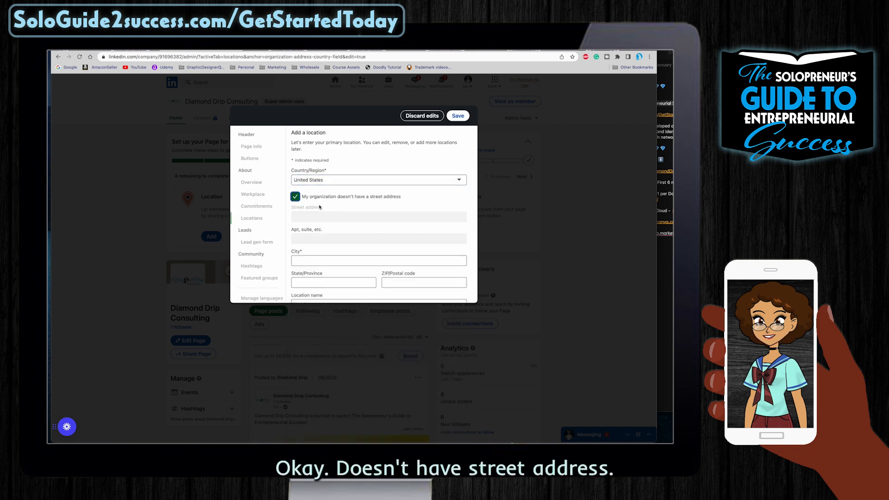
scroll(349, 204, "down", 2)
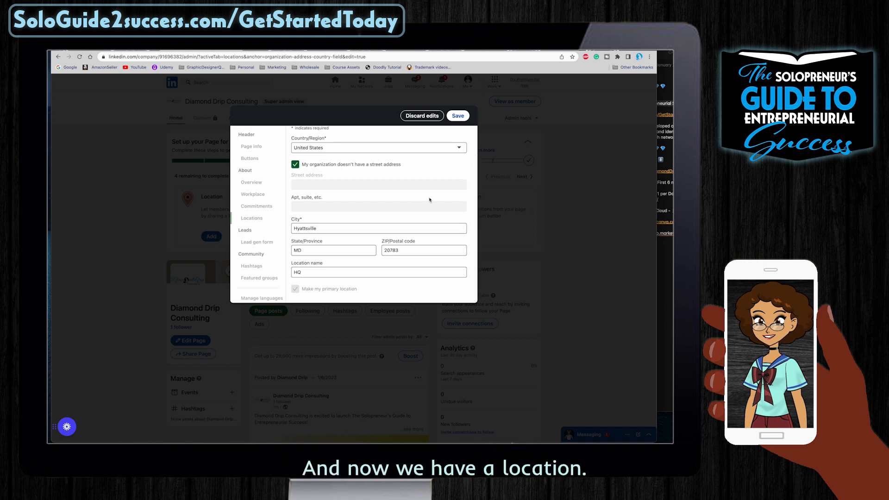
left_click(458, 116)
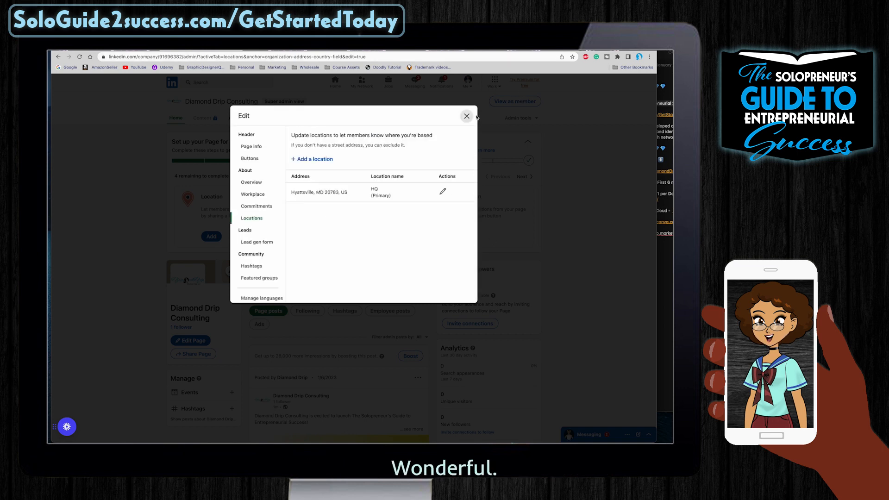
- Close the location editor, decline sharing the page edits in a post, and dismiss the Content Suggestions notice
left_click(466, 115)
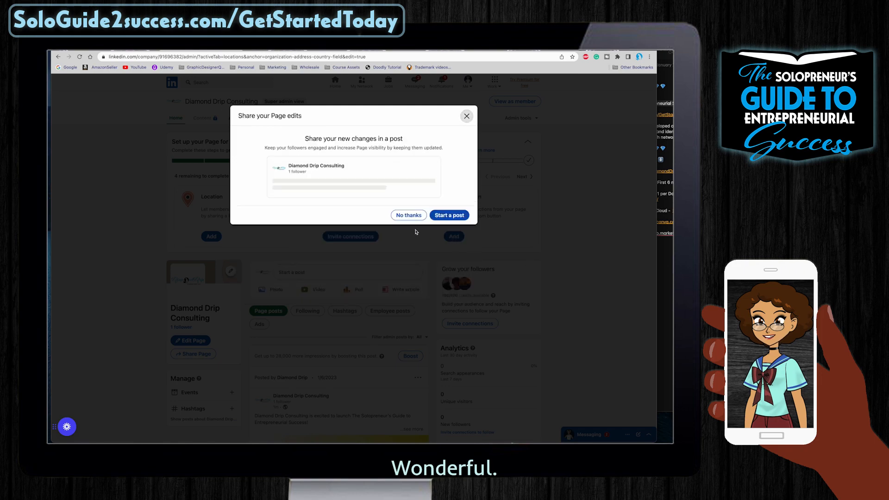
left_click(408, 215)
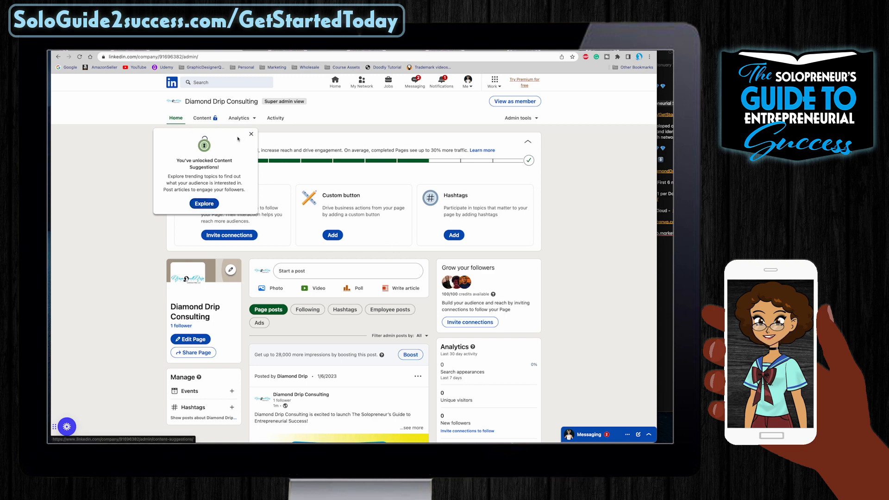
left_click(251, 134)
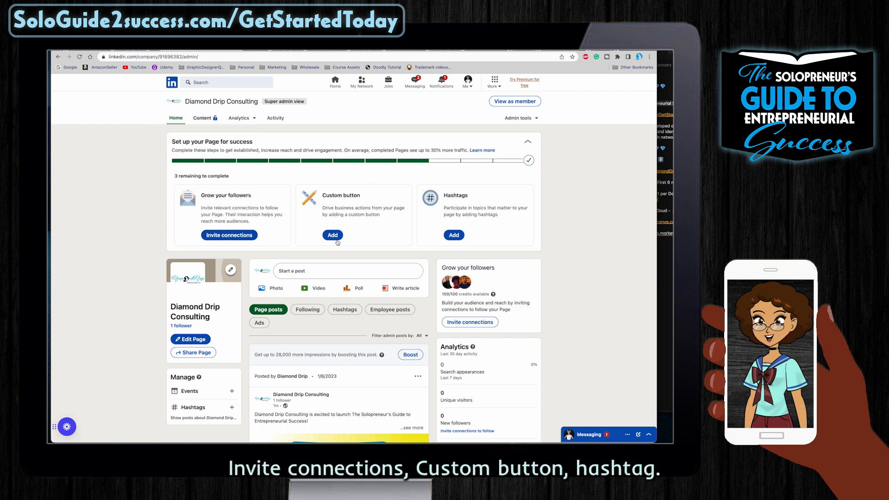
- Add the page hashtags #entrepreneurmindset, #brandstrategytips and #graphicdesign, and close the hashtag editor
left_click(464, 237)
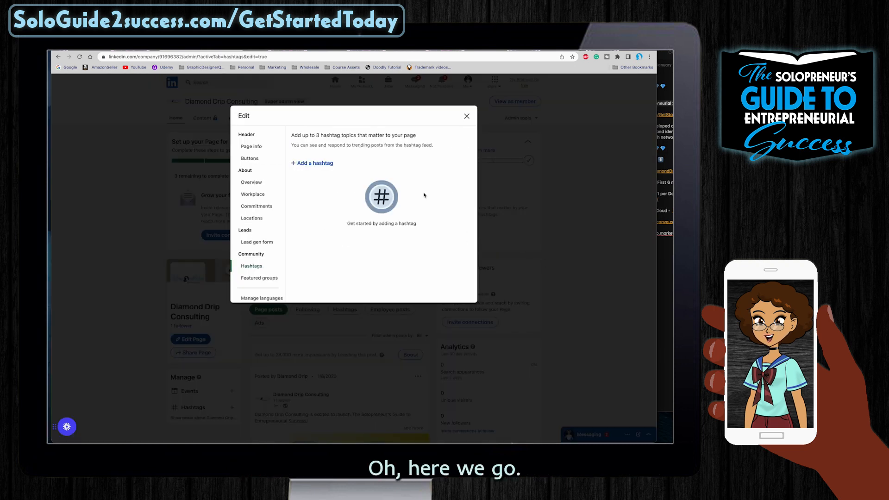
left_click(316, 164)
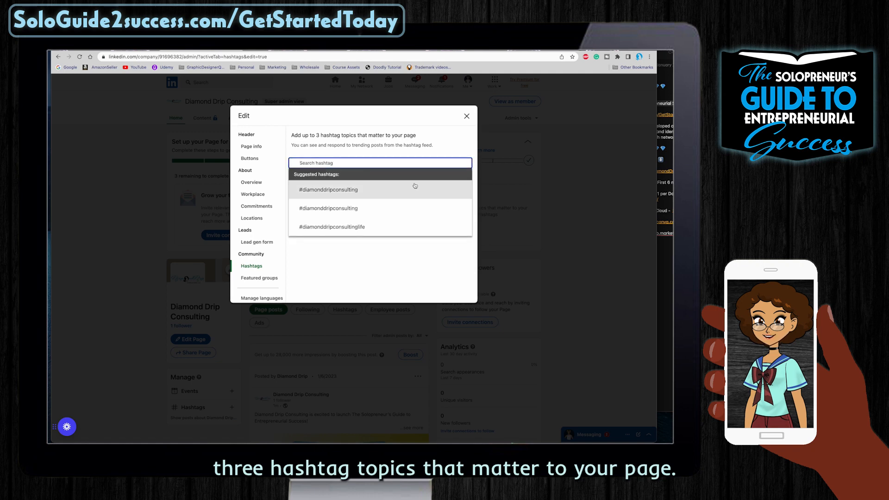
type("start a b")
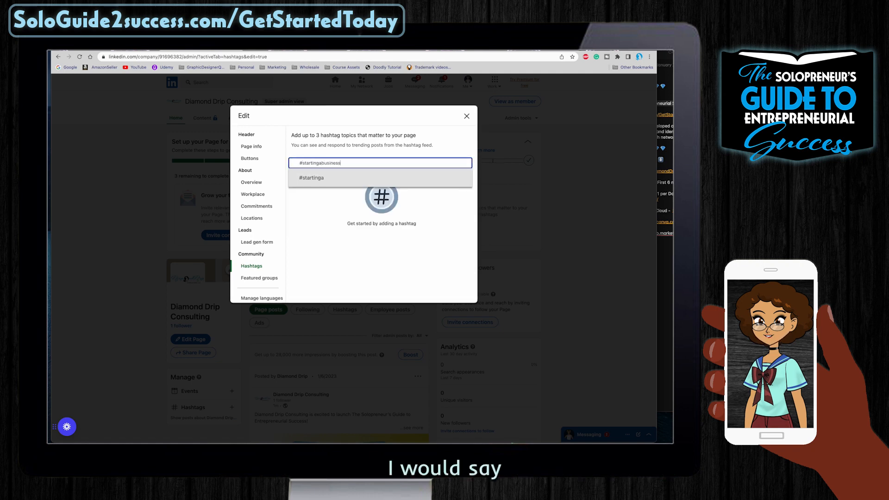
key("BackSpace")
key("BackSpace")
key("BackSpace")
key("BackSpace")
key("BackSpace")
key("BackSpace")
key("BackSpace")
key("BackSpace")
key("BackSpace")
type("brand")
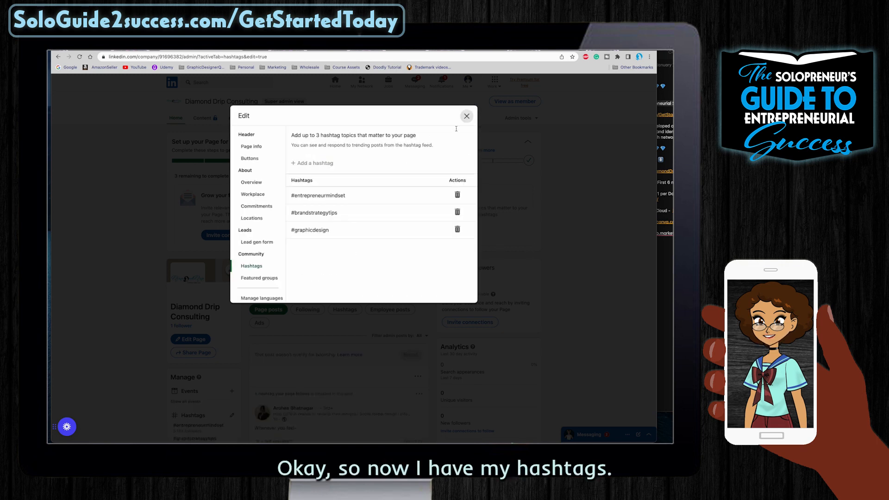
left_click(469, 118)
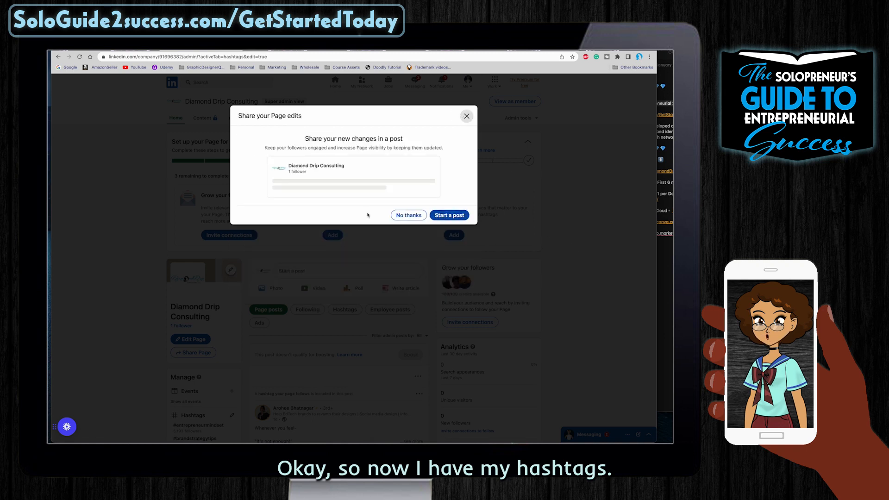
left_click(447, 216)
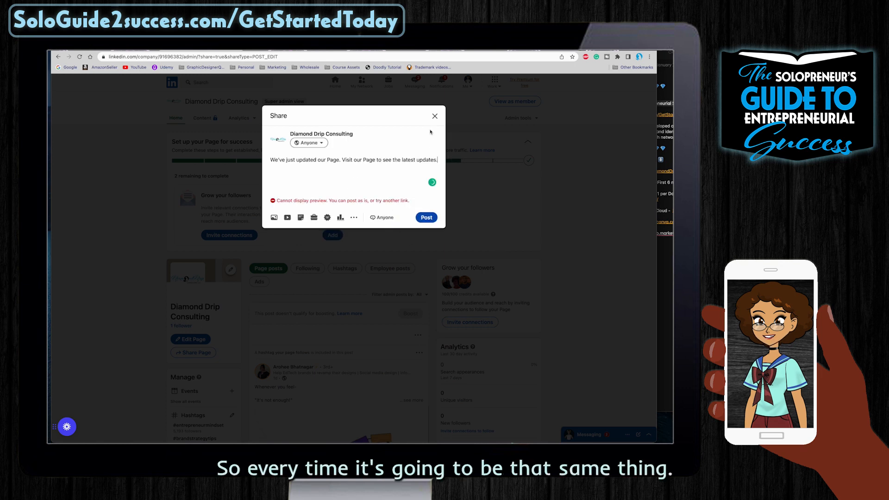
left_click(435, 115)
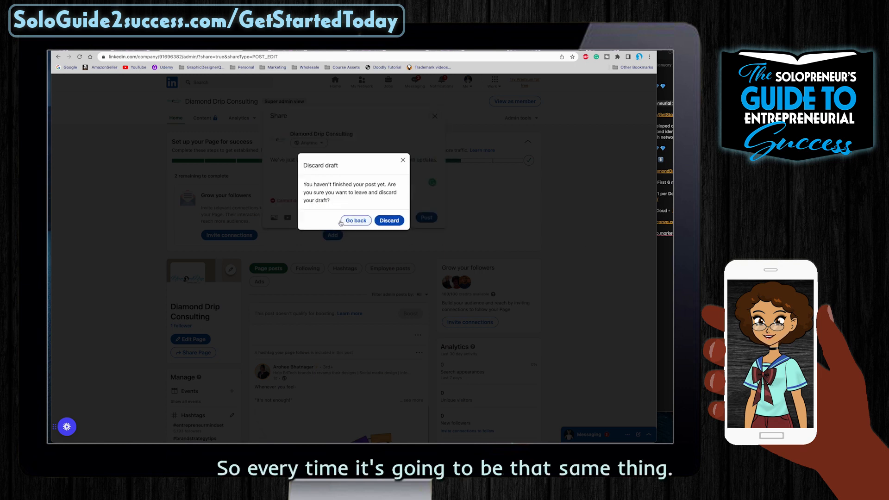
left_click(389, 221)
left_click(333, 235)
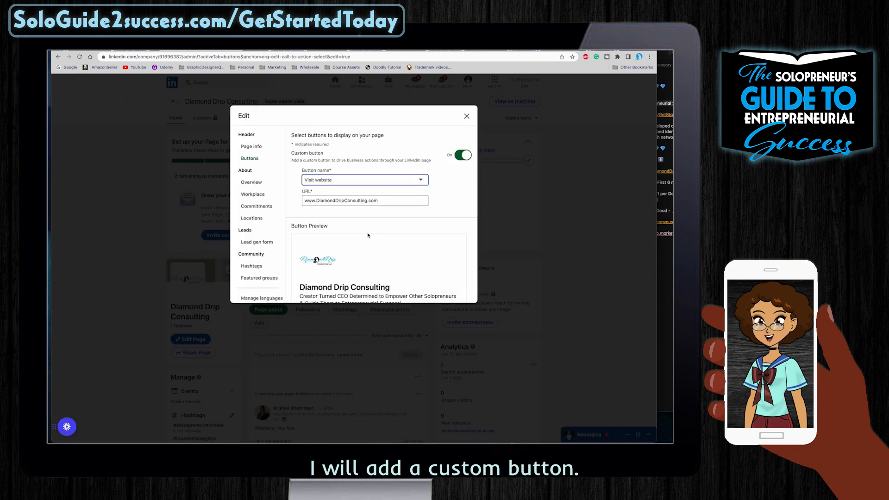
scroll(357, 218, "down", 3)
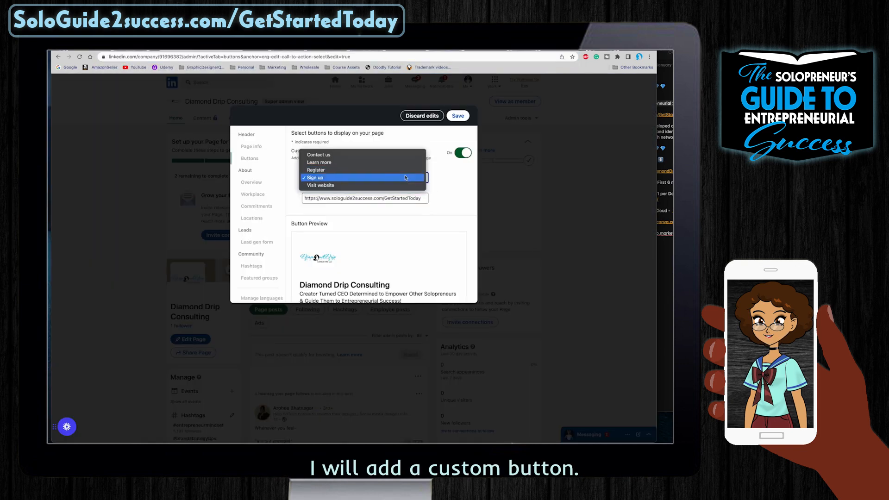
left_click(416, 180)
scroll(427, 189, "up", 2)
left_click(458, 116)
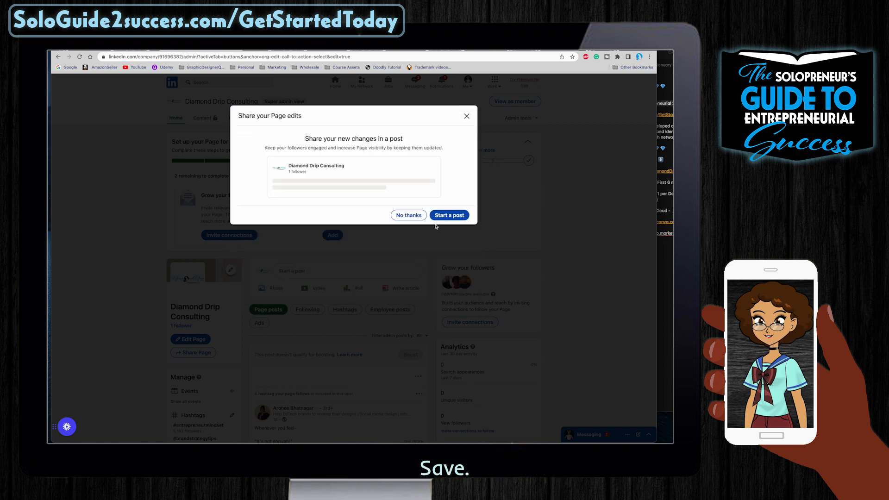
- Decline sharing the page edits in a post, then view the connections available to invite and close the list without inviting anyone
left_click(409, 216)
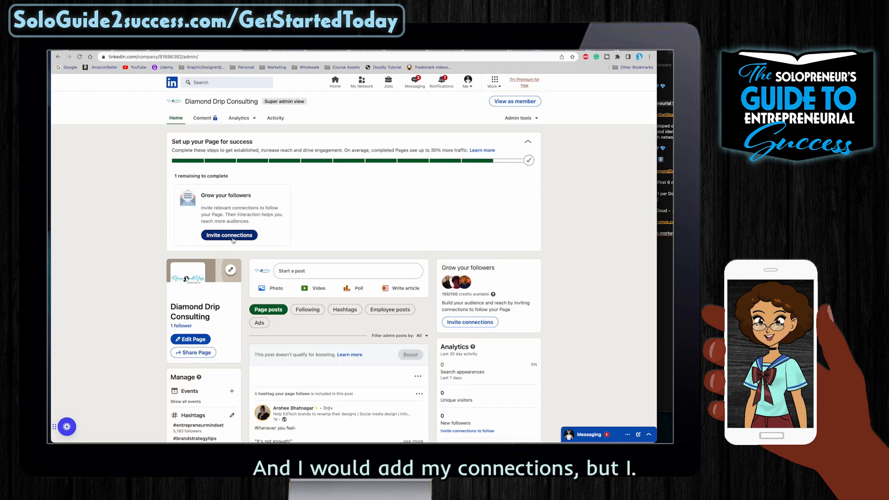
left_click(239, 236)
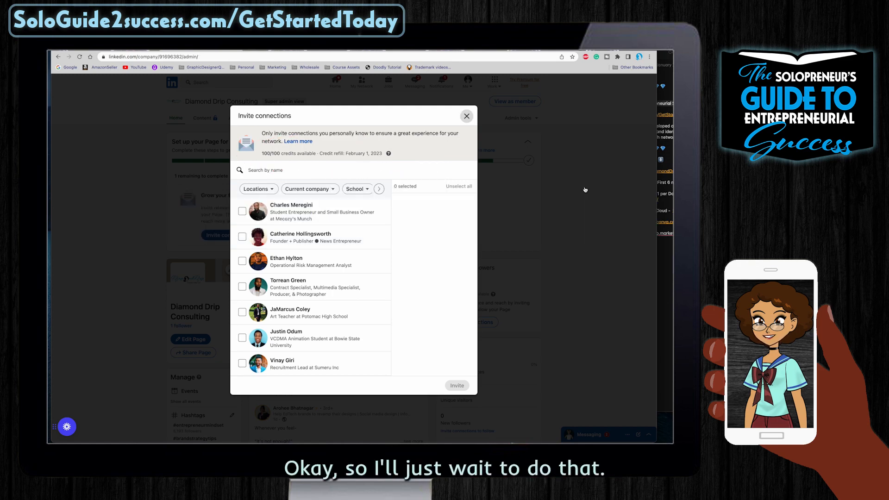
left_click(578, 213)
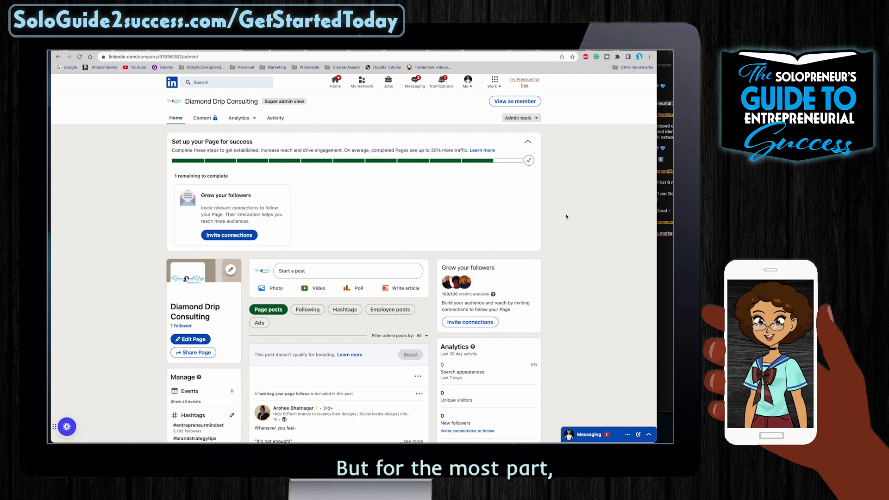
- Review the personal profile, examining its activity, experience, education and skills sections and the company logos beside the job entries
mouse_move(528, 163)
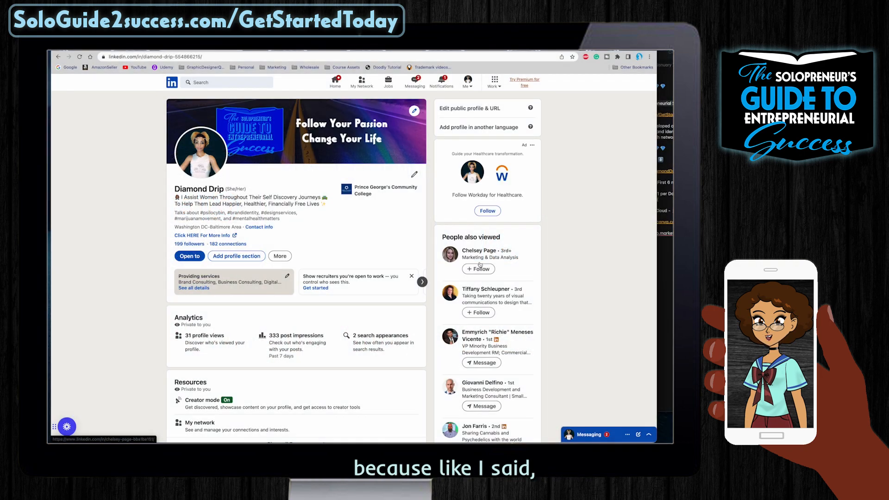
scroll(480, 265, "down", 10)
scroll(199, 250, "up", 5)
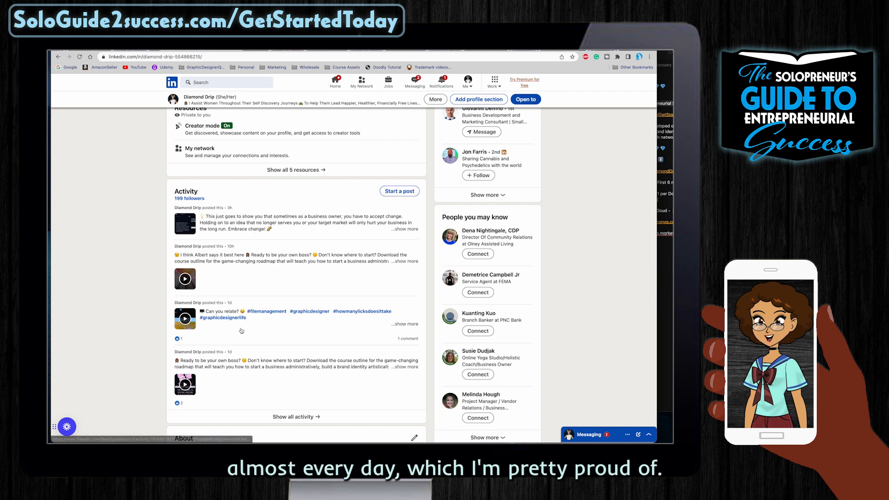
scroll(241, 330, "down", 15)
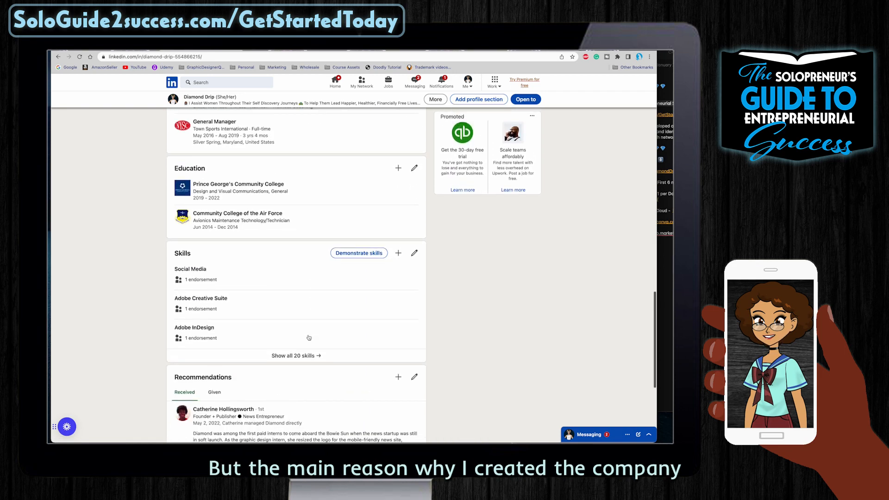
scroll(308, 337, "up", 5)
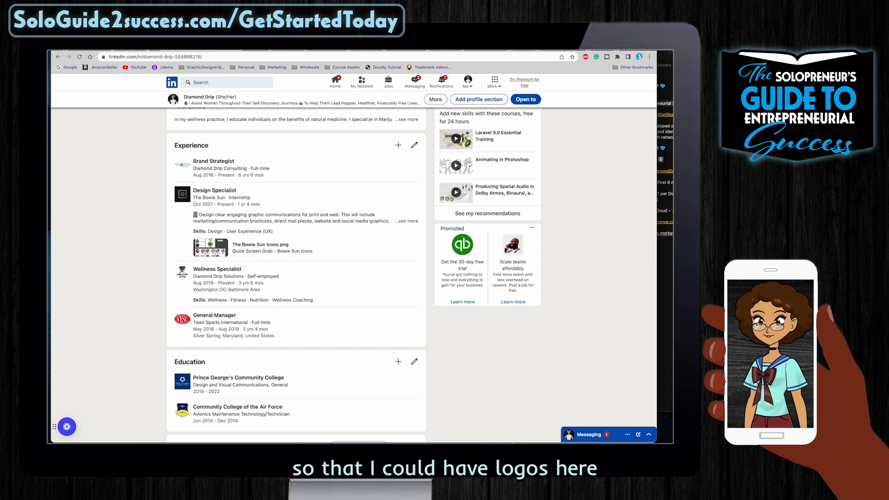
scroll(297, 260, "up", 3)
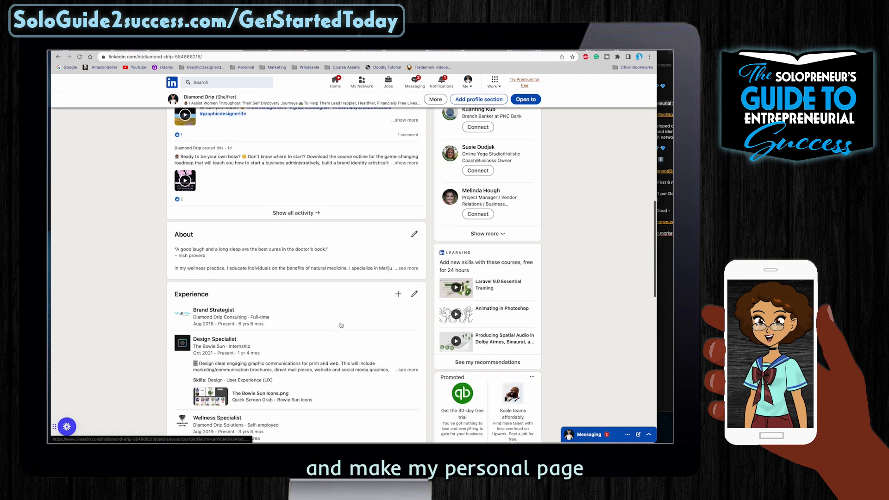
scroll(324, 301, "down", 12)
scroll(341, 325, "up", 5)
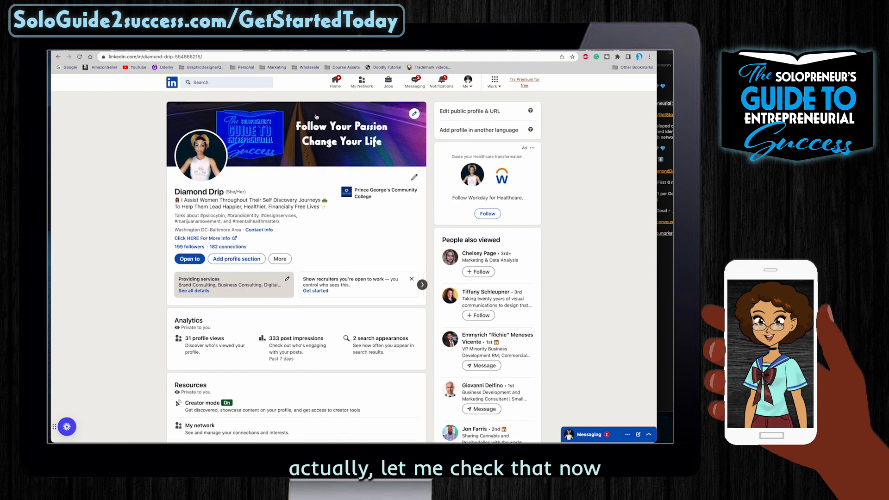
- Check the scheduling options for a new personal post from the home feed, and close them without scheduling anything
left_click(168, 87)
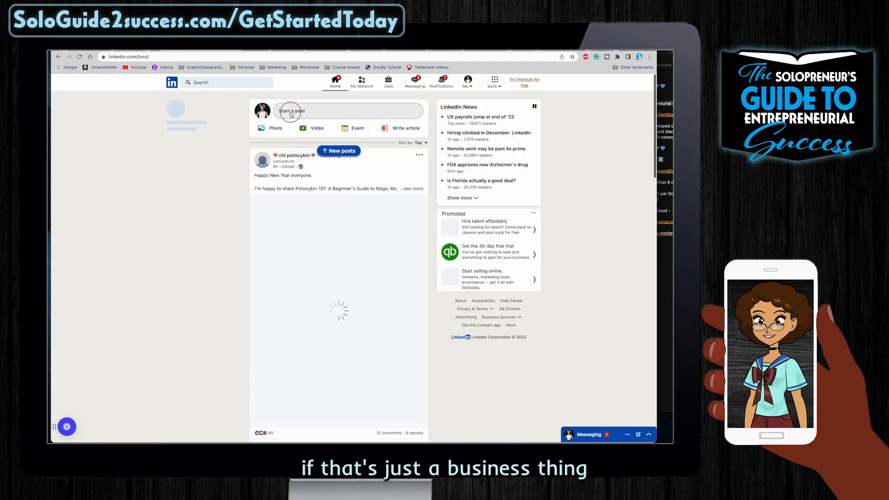
left_click(291, 113)
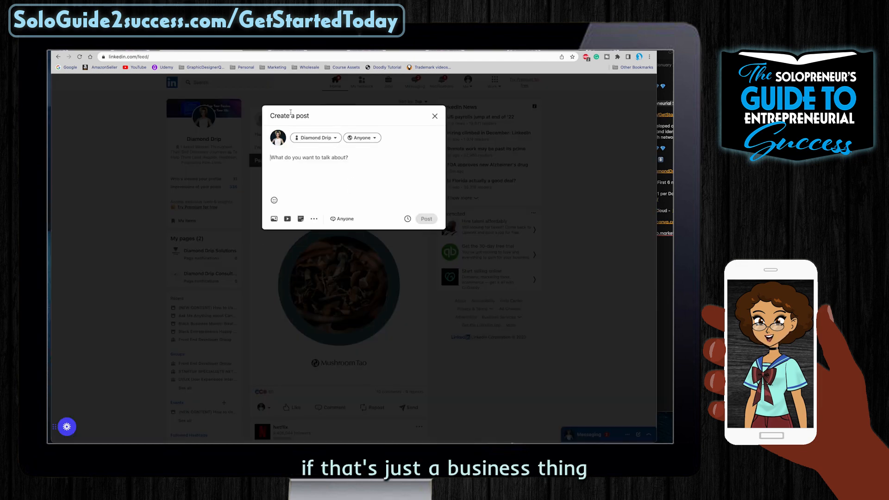
left_click(407, 219)
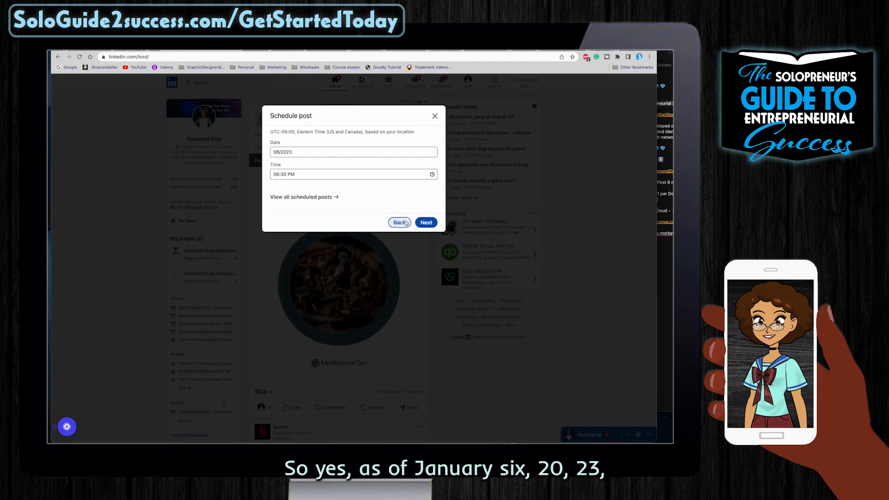
left_click(435, 116)
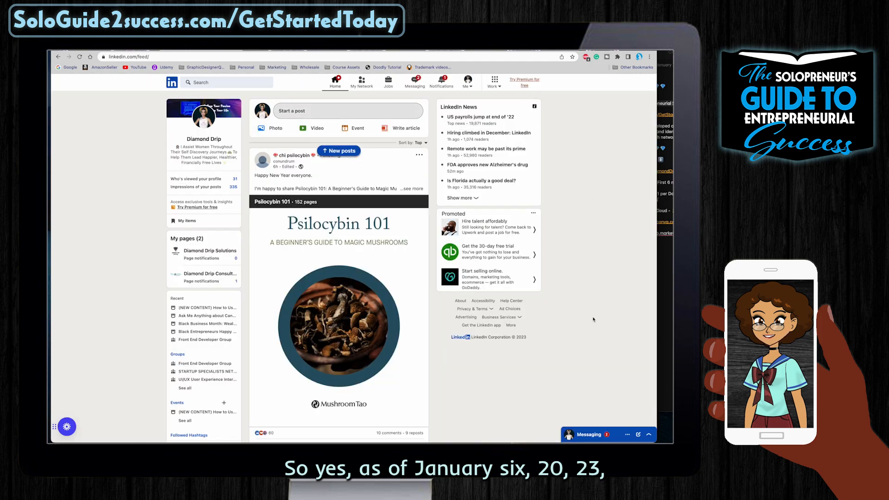